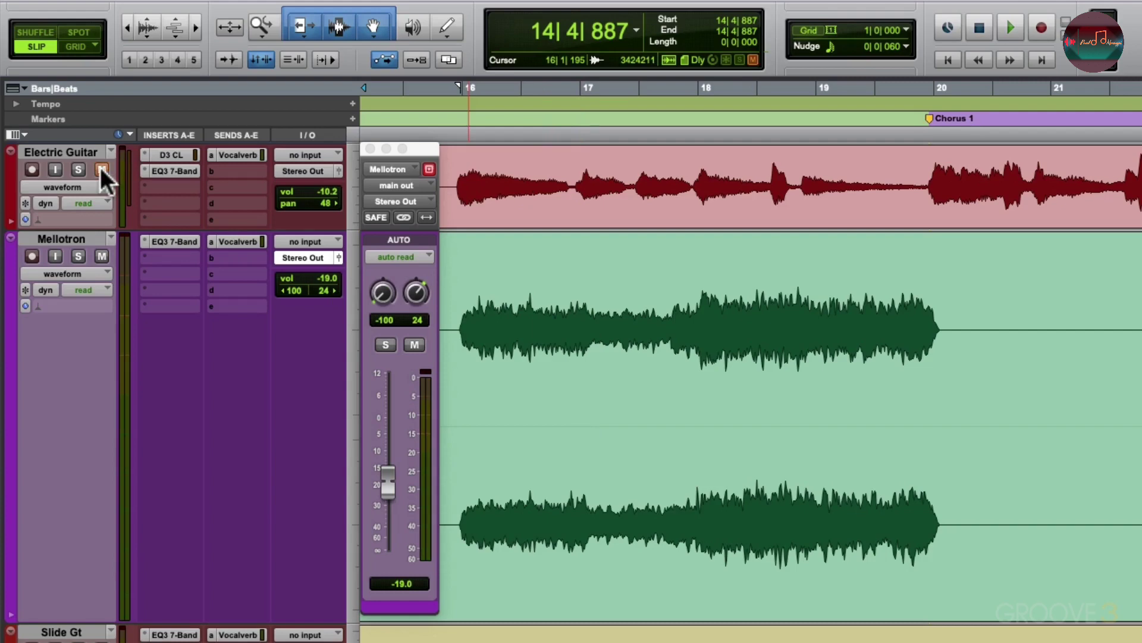
- Set the Mellotron track's automation mode to touch and its track view to volume
{"action": "left_click", "coordinate": [416, 256]}
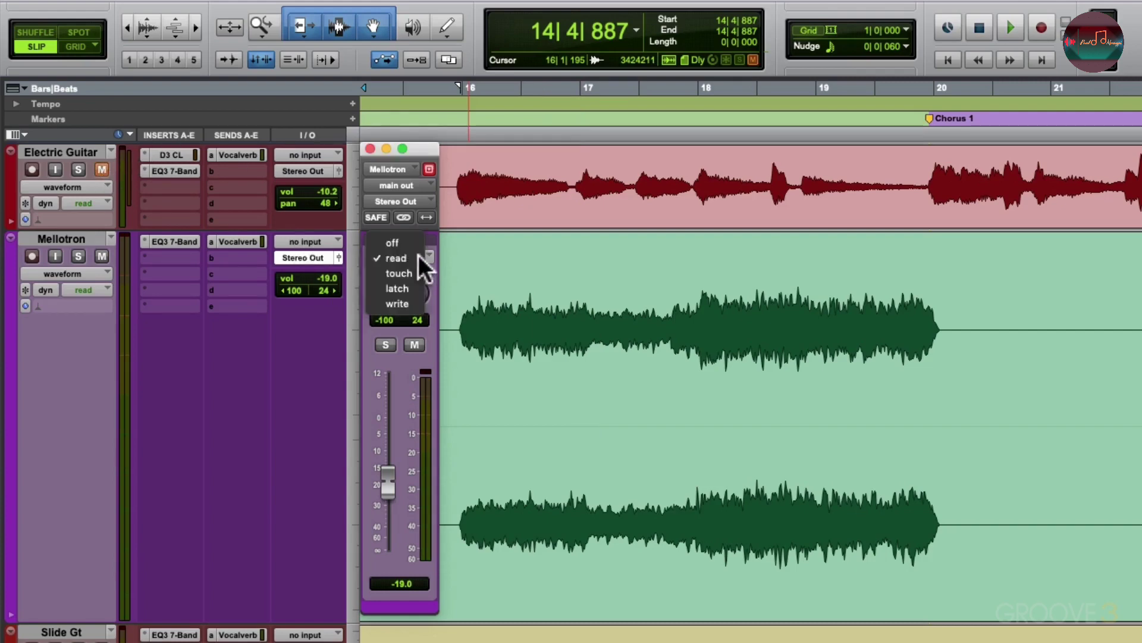
{"action": "left_click", "coordinate": [416, 274]}
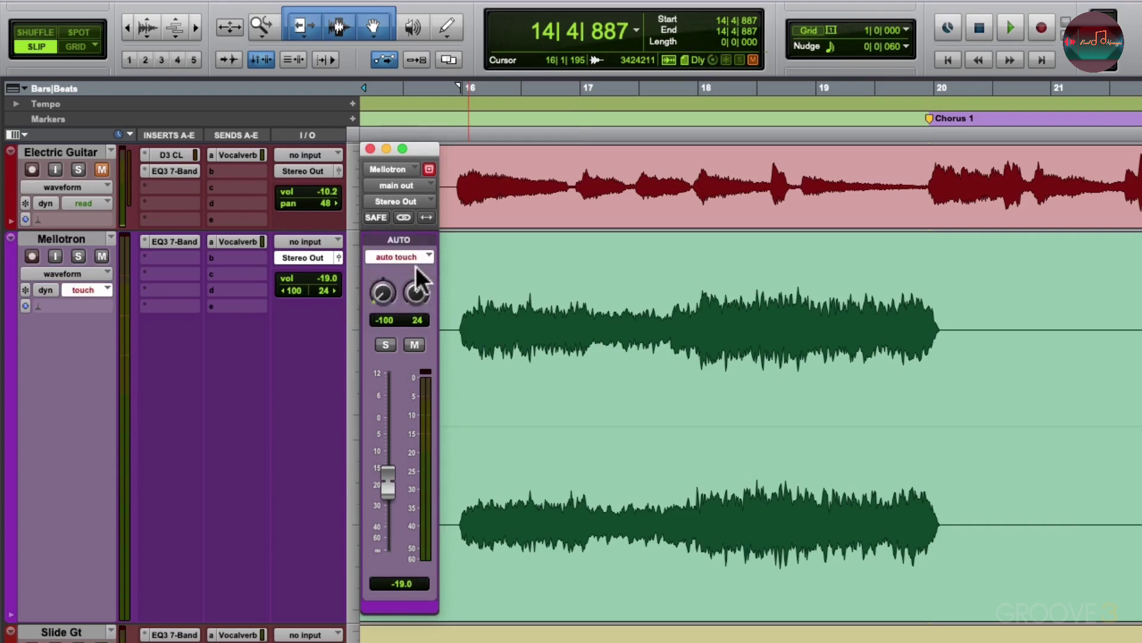
{"action": "left_click", "coordinate": [102, 274]}
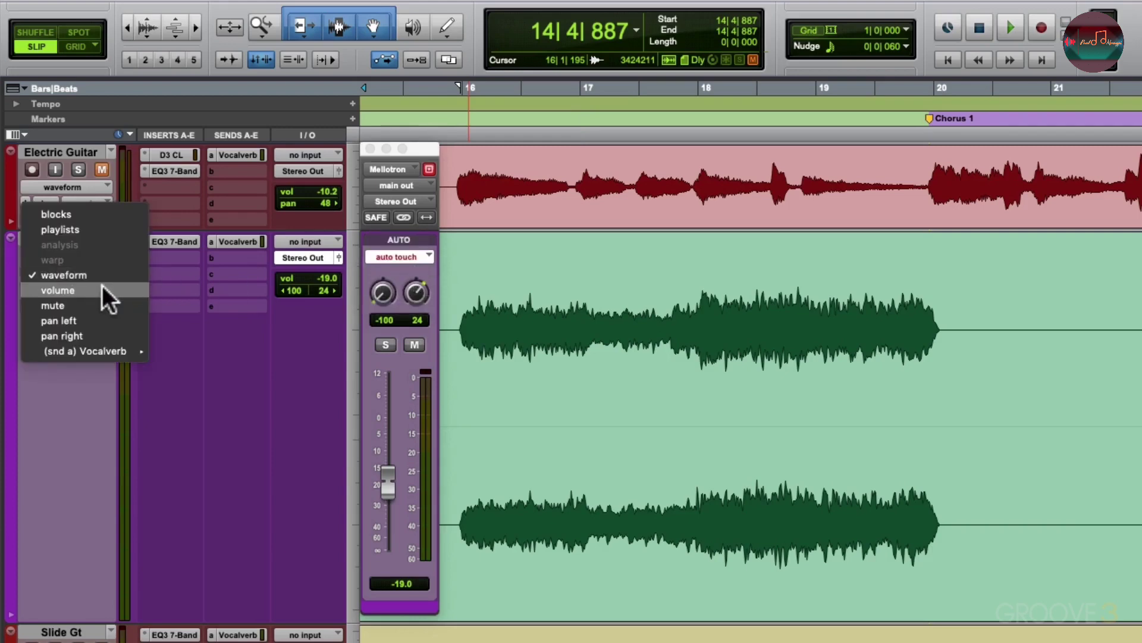
{"action": "left_click", "coordinate": [104, 291]}
- Record a Mellotron fader ride during playback, boosting the volume around bar 16 and easing it back down by Chorus 1 at bar 20
{"action": "left_click", "coordinate": [388, 476]}
{"action": "key", "text": "space"}
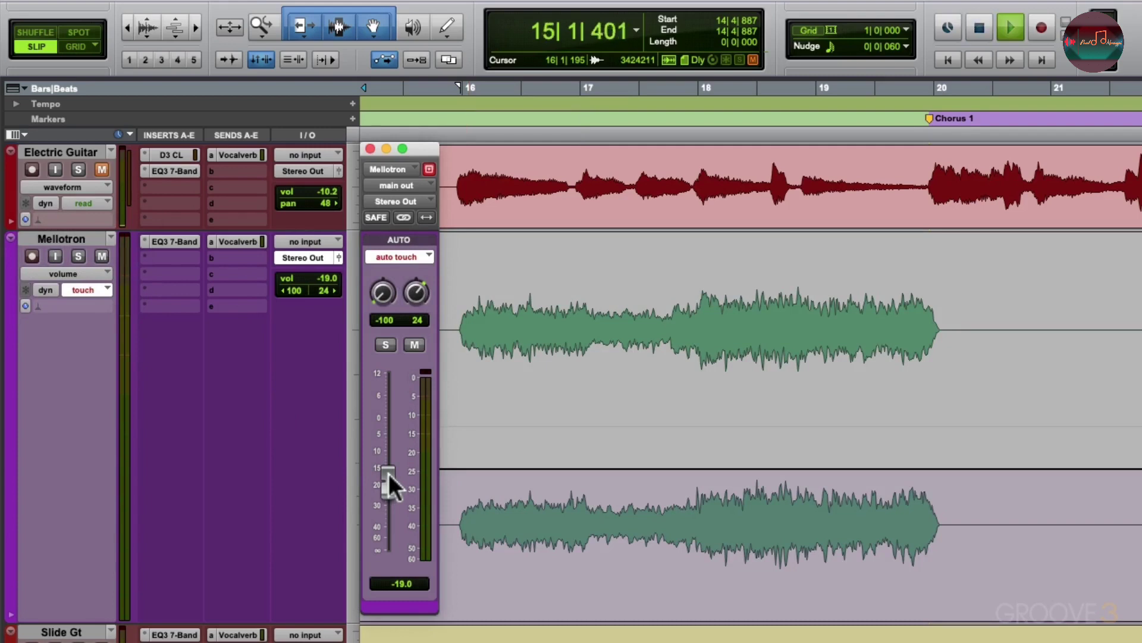
{"action": "mouse_move", "coordinate": [388, 473]}
{"action": "left_mouse_down"}
{"action": "mouse_move", "coordinate": [391, 462]}
{"action": "mouse_move", "coordinate": [390, 473]}
{"action": "left_mouse_up"}
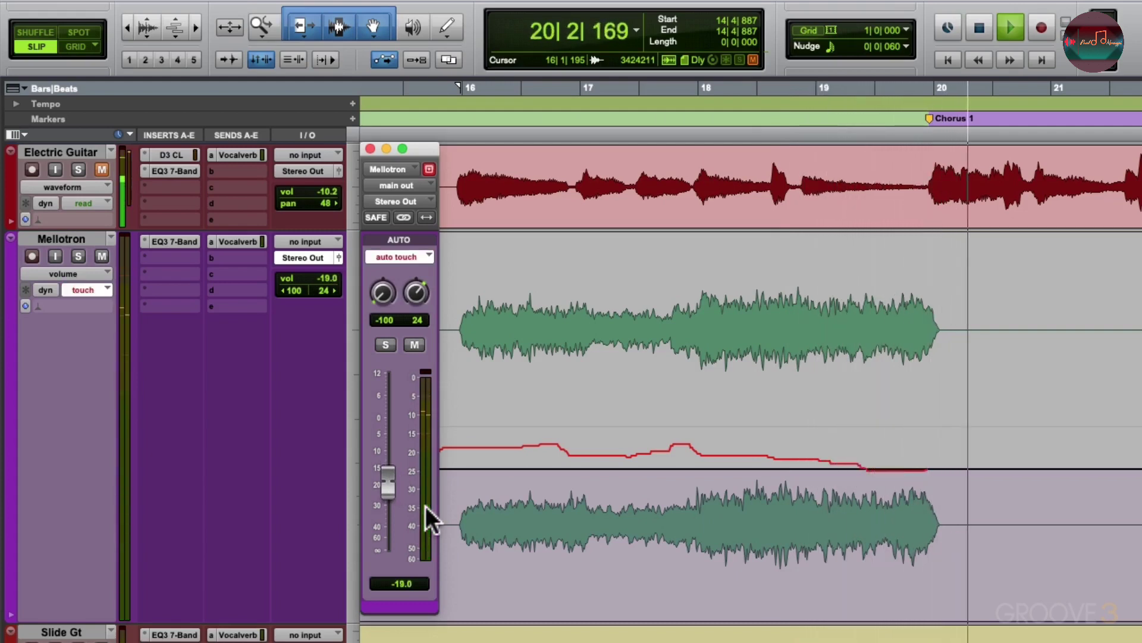
{"action": "key", "text": "space"}
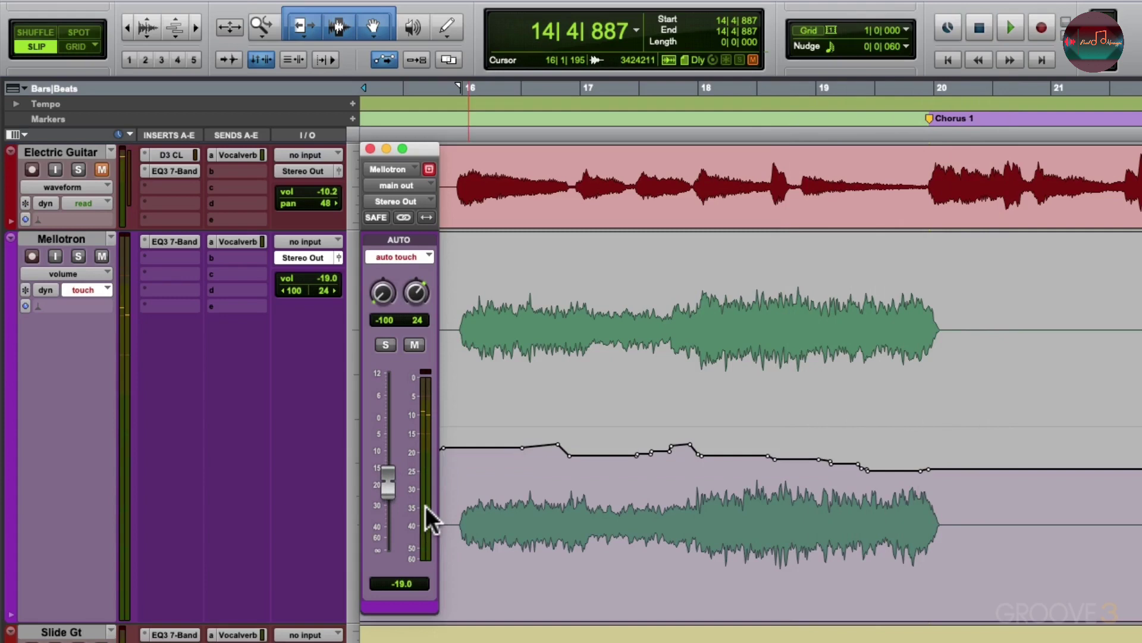
- Unmute the Electric Guitar track and set its track height to jumbo
{"action": "left_click", "coordinate": [103, 171]}
{"action": "left_click", "coordinate": [350, 205]}
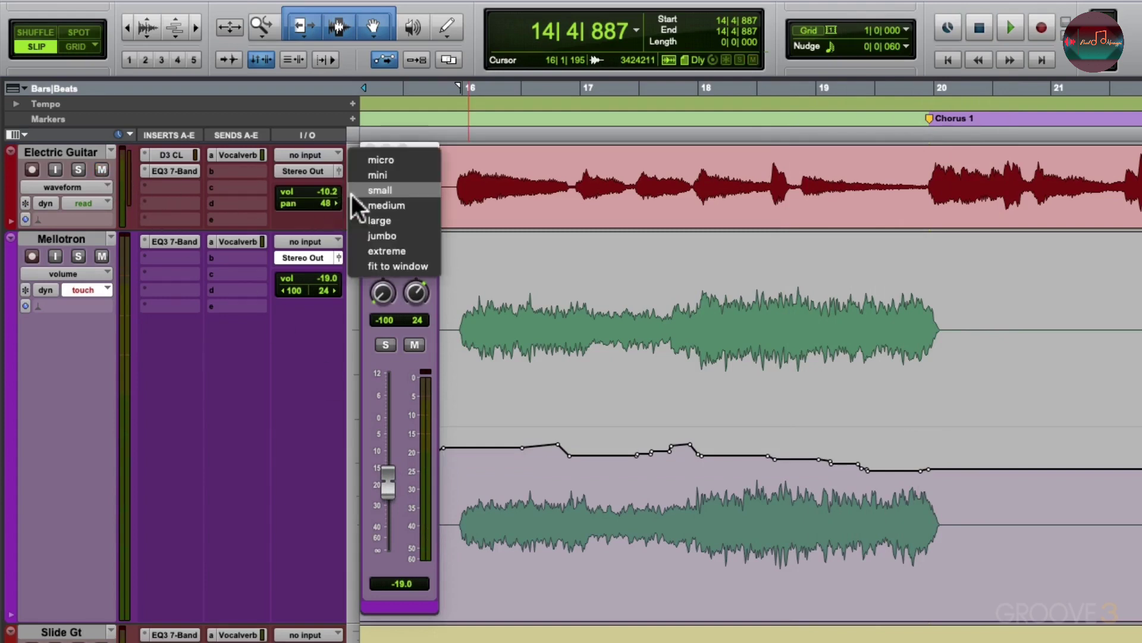
{"action": "left_click", "coordinate": [360, 235]}
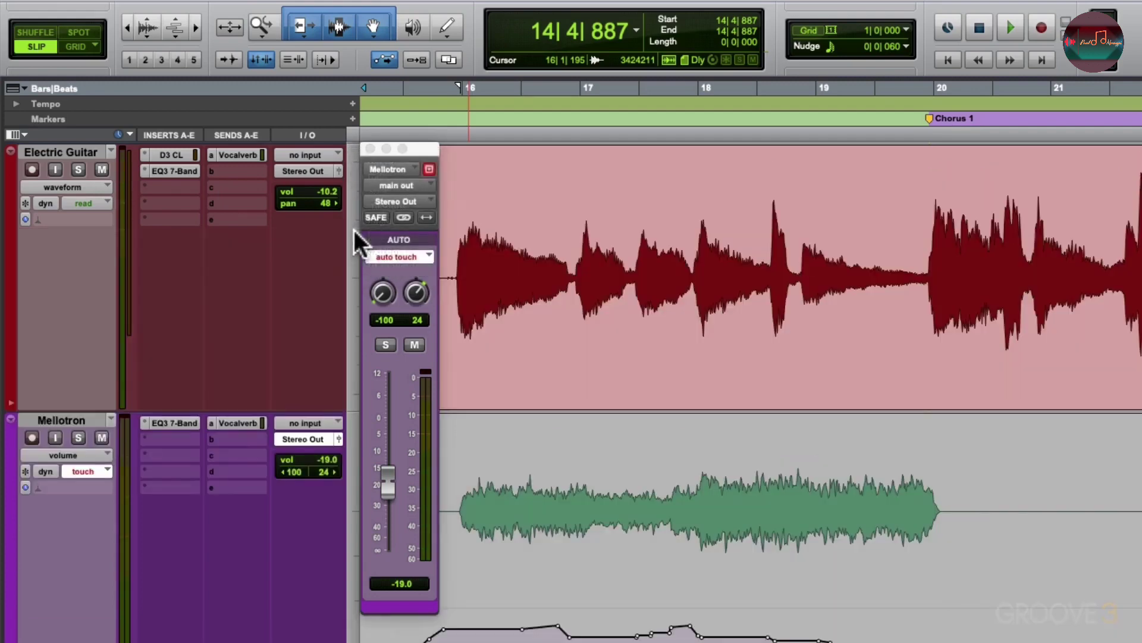
- Open the Electric Guitar's output fader window, set its automation mode to touch and its track view to volume
{"action": "left_click", "coordinate": [339, 171]}
{"action": "left_click", "coordinate": [403, 257]}
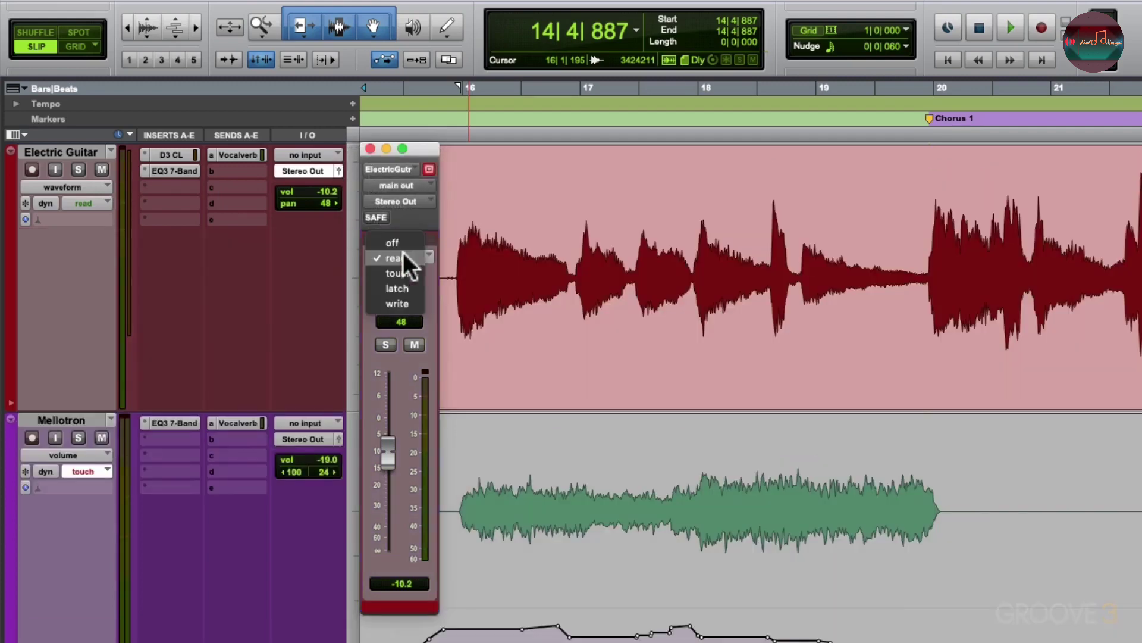
{"action": "left_click", "coordinate": [408, 275]}
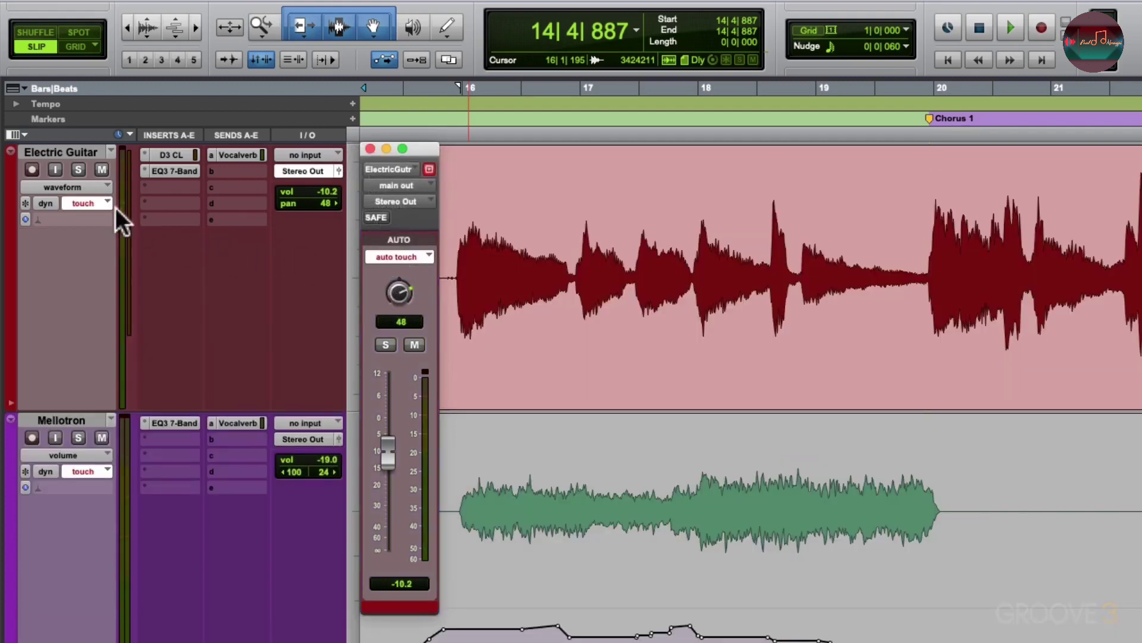
{"action": "left_click", "coordinate": [89, 188]}
{"action": "left_click", "coordinate": [91, 204]}
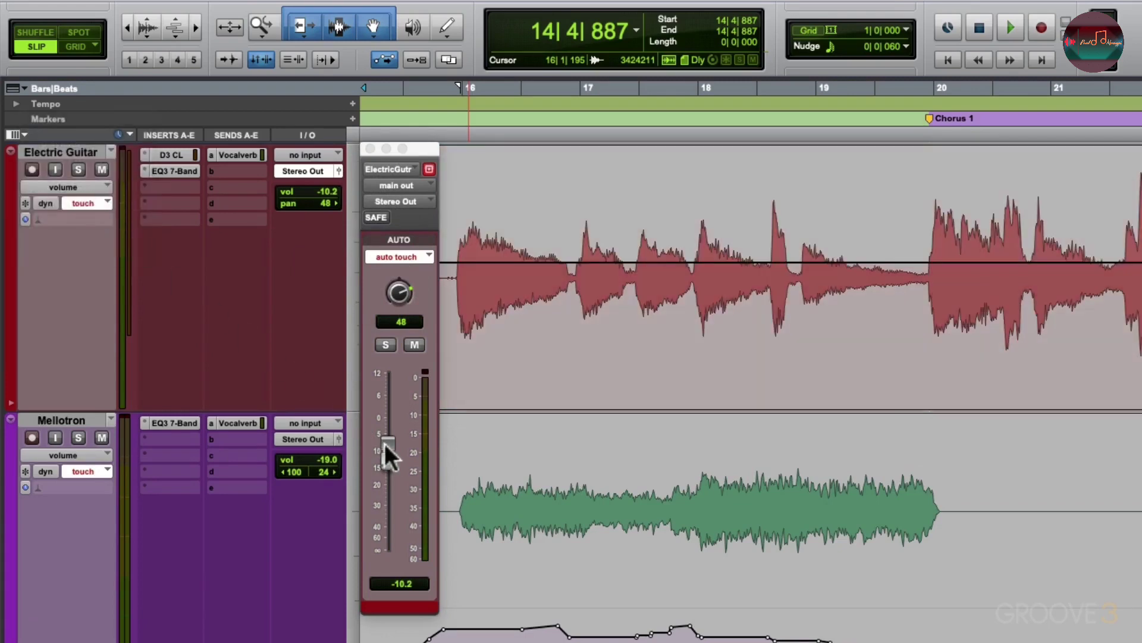
- Record an Electric Guitar fader ride during playback, raising the volume from bar 16 and returning it to -10.2 dB by Chorus 1
{"action": "left_click", "coordinate": [387, 445]}
{"action": "key", "text": "space"}
{"action": "left_click_drag", "start_coordinate": [387, 445], "coordinate": [419, 452]}
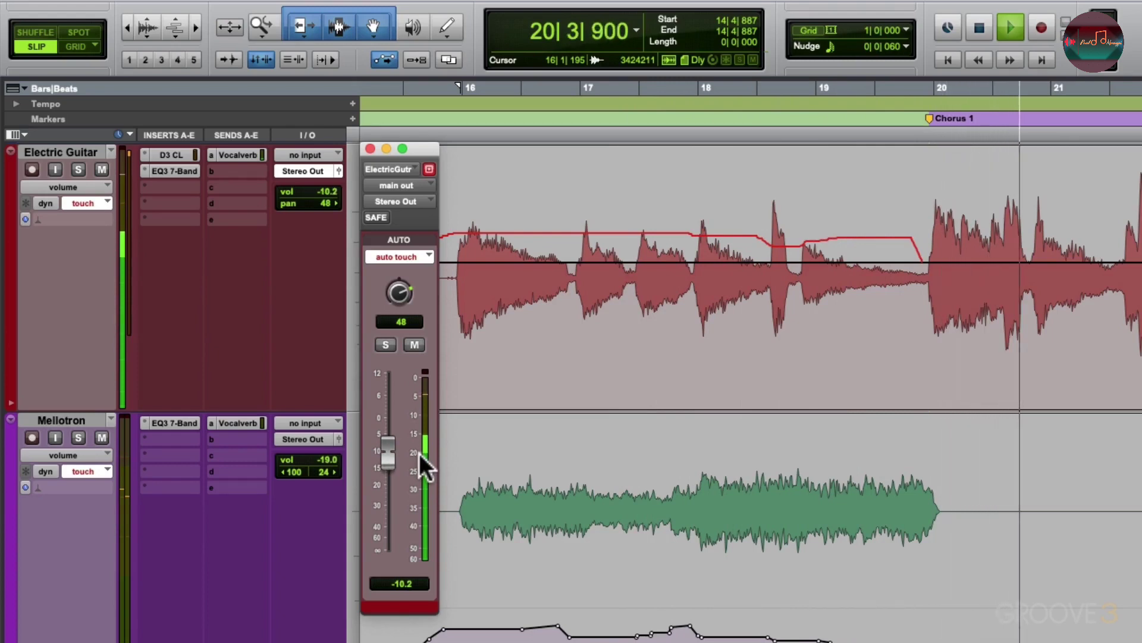
{"action": "key", "text": "space"}
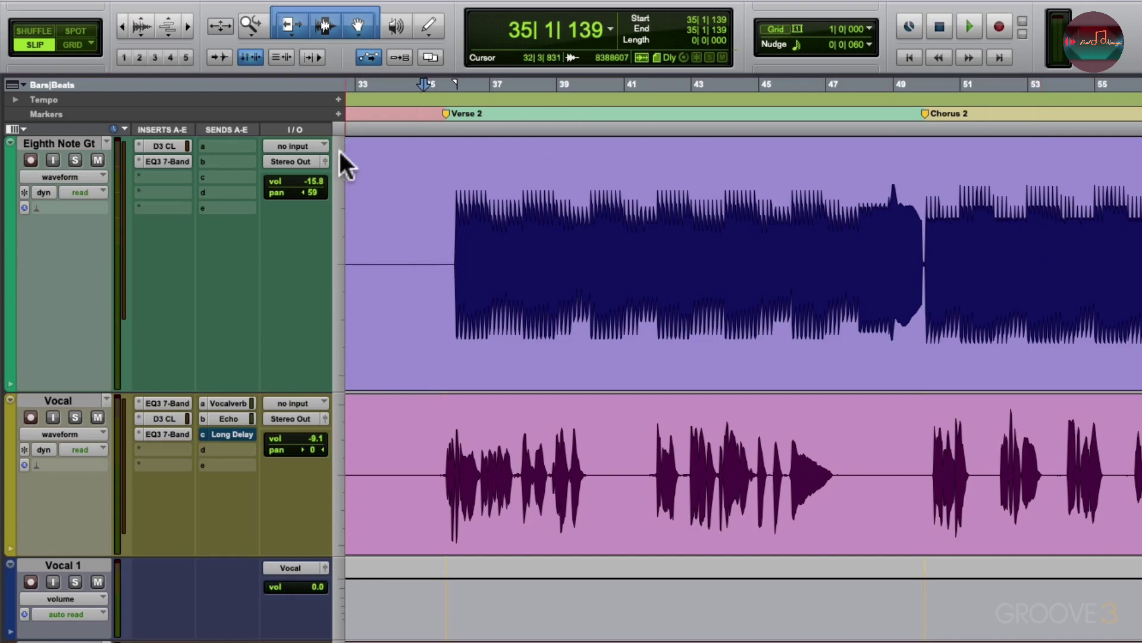
- Open the Eighth Note Gt's output fader window, set its automation mode to touch and its track view to volume
{"action": "left_click", "coordinate": [325, 160]}
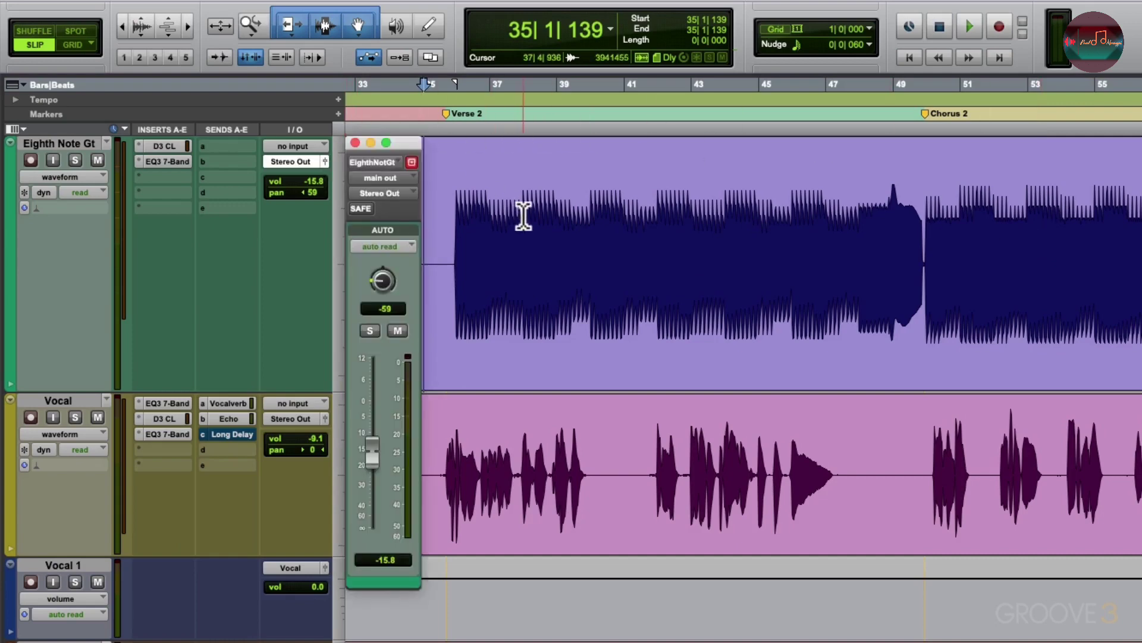
{"action": "left_click", "coordinate": [395, 241]}
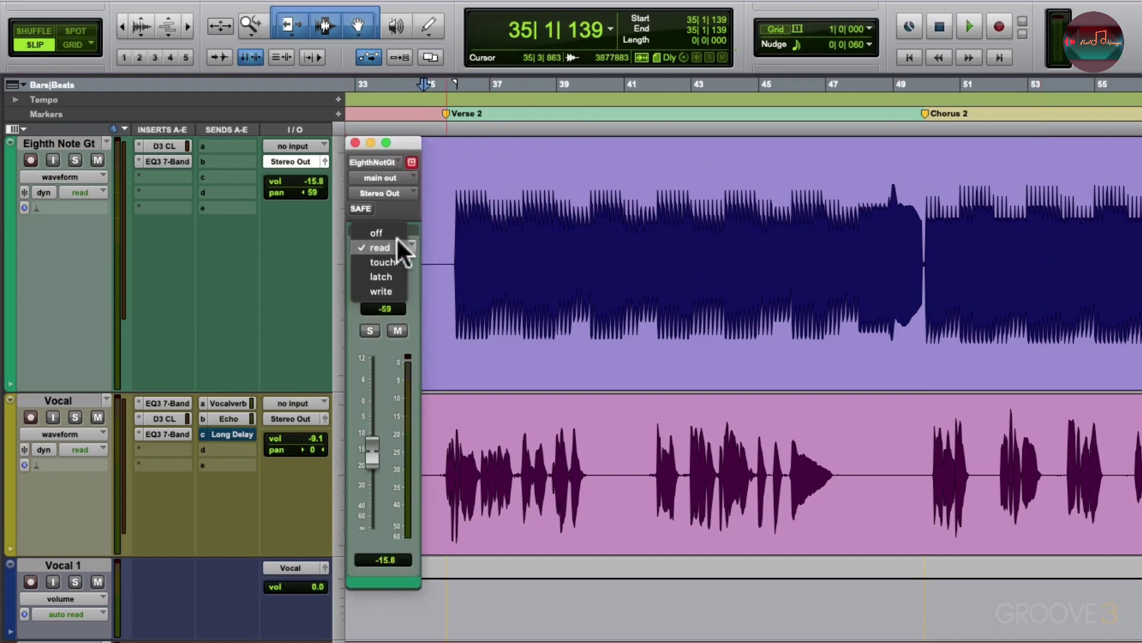
{"action": "left_click", "coordinate": [393, 258]}
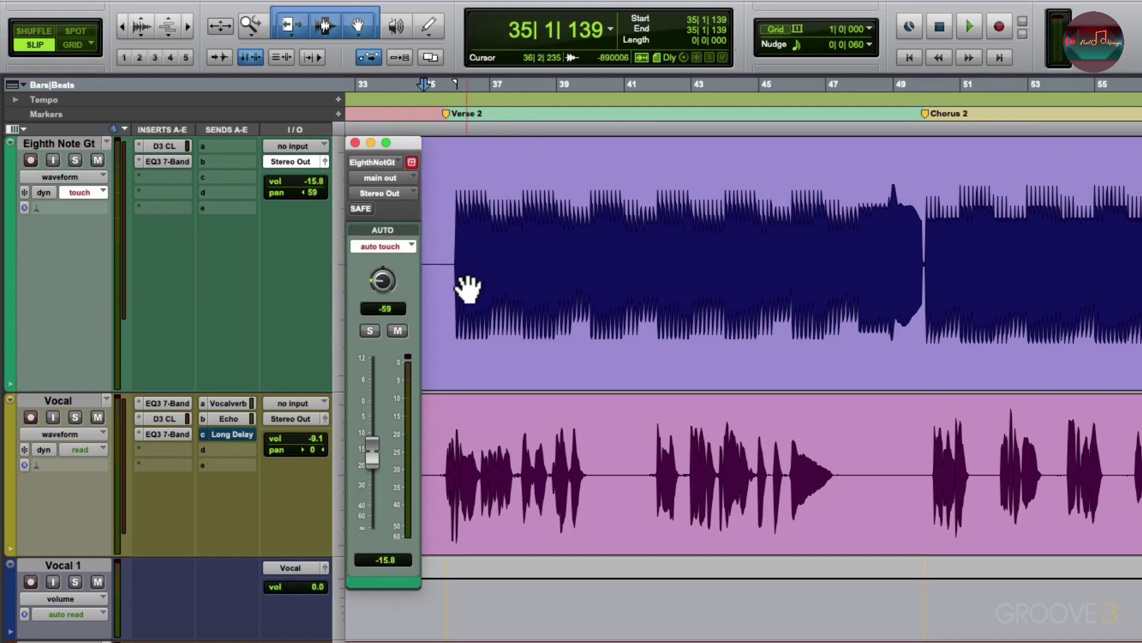
{"action": "key", "text": "ctrl+minus"}
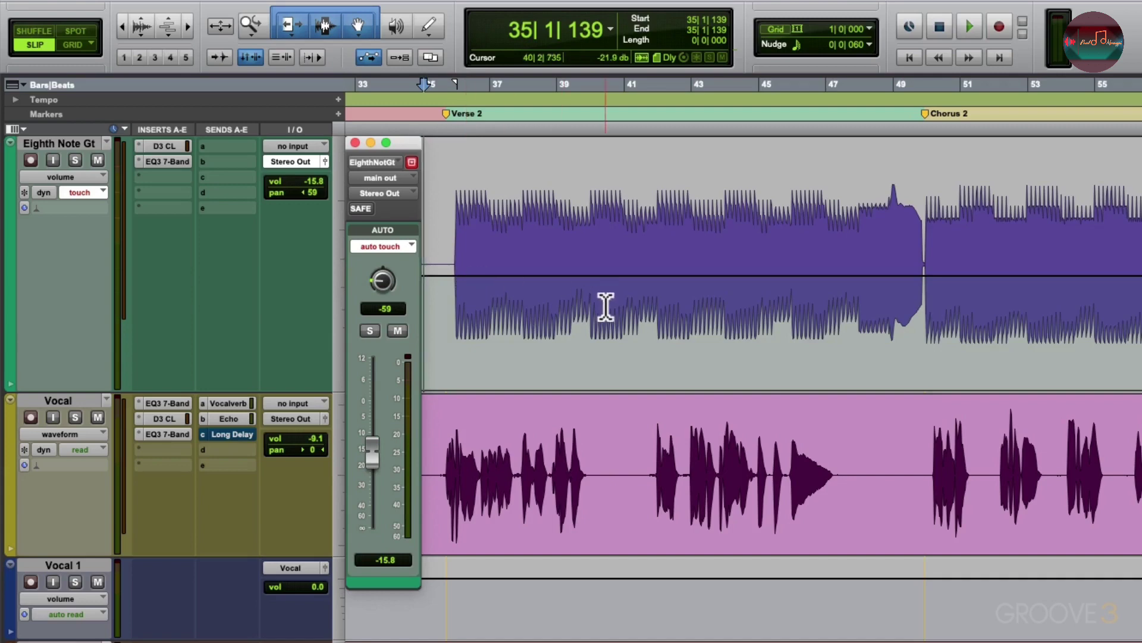
- Record an Eighth Note Gt fader ride during playback, raising the volume at Verse 2 and easing it back to -15.8 dB by Chorus 2
{"action": "key", "text": "space"}
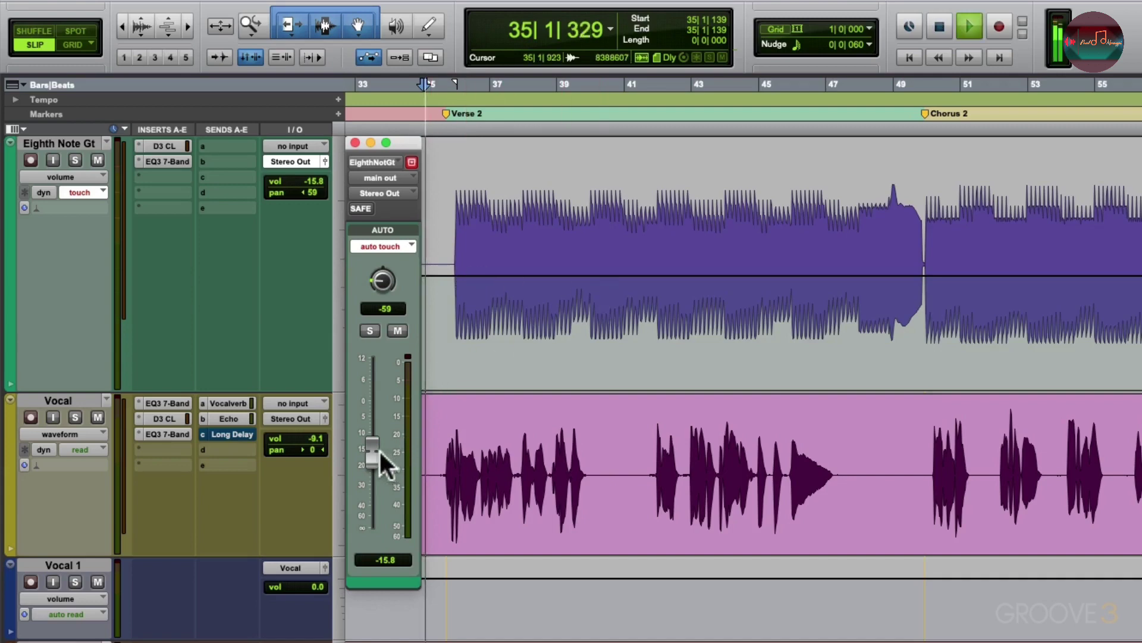
{"action": "left_click_drag", "start_coordinate": [370, 447], "coordinate": [407, 486]}
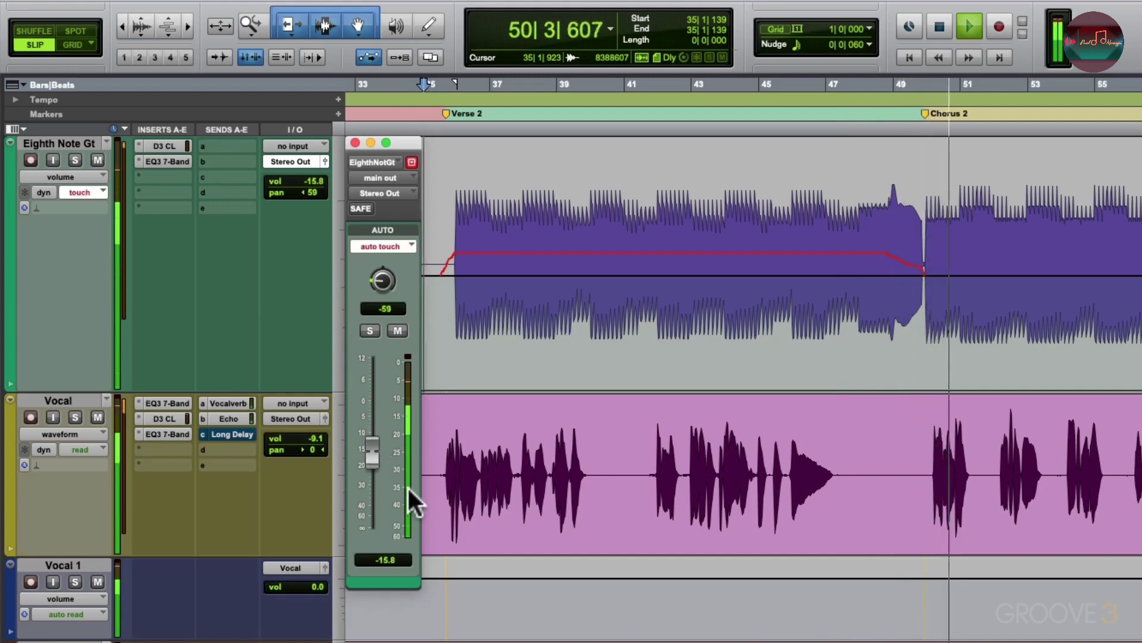
{"action": "key", "text": "space"}
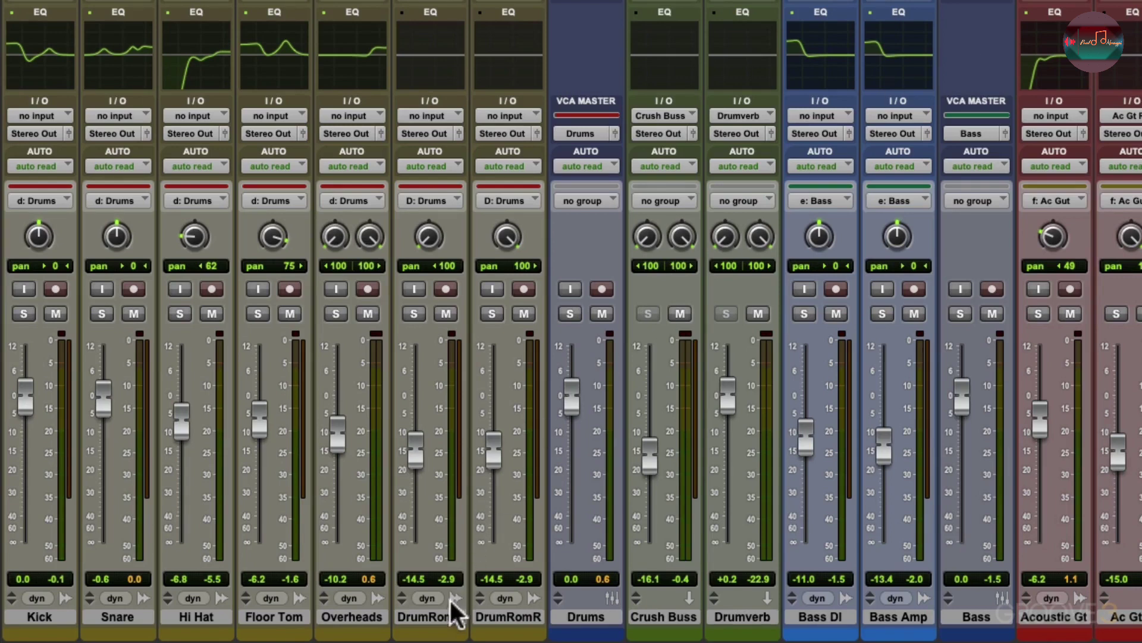
- Group the DrumRomL, DrumRomR, Crush Buss and Drumverb tracks under the name temp4
{"action": "left_click", "coordinate": [517, 618], "text": "ctrl"}
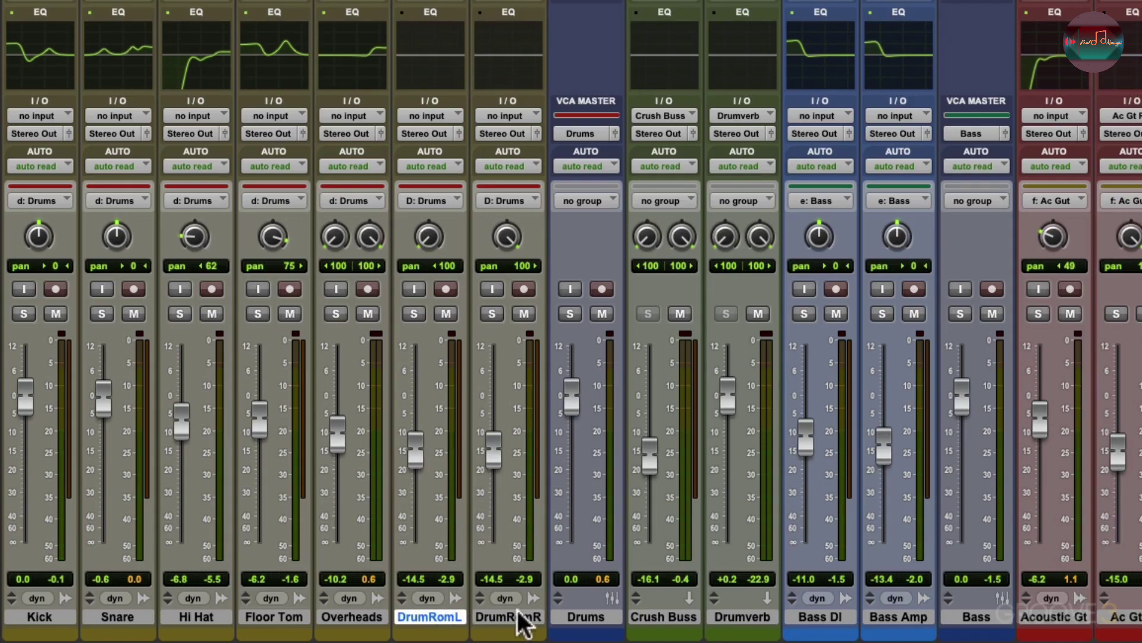
{"action": "left_click", "coordinate": [680, 619], "text": "ctrl"}
{"action": "left_click", "coordinate": [745, 618], "text": "ctrl"}
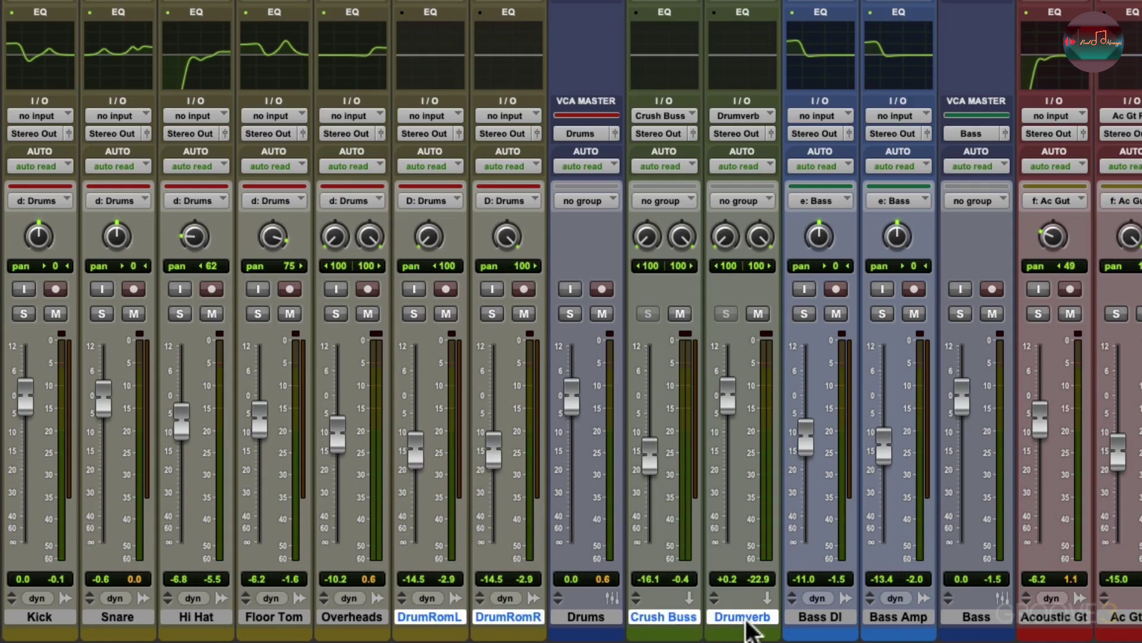
{"action": "key", "text": "ctrl+g"}
{"action": "type", "text": "temp4"}
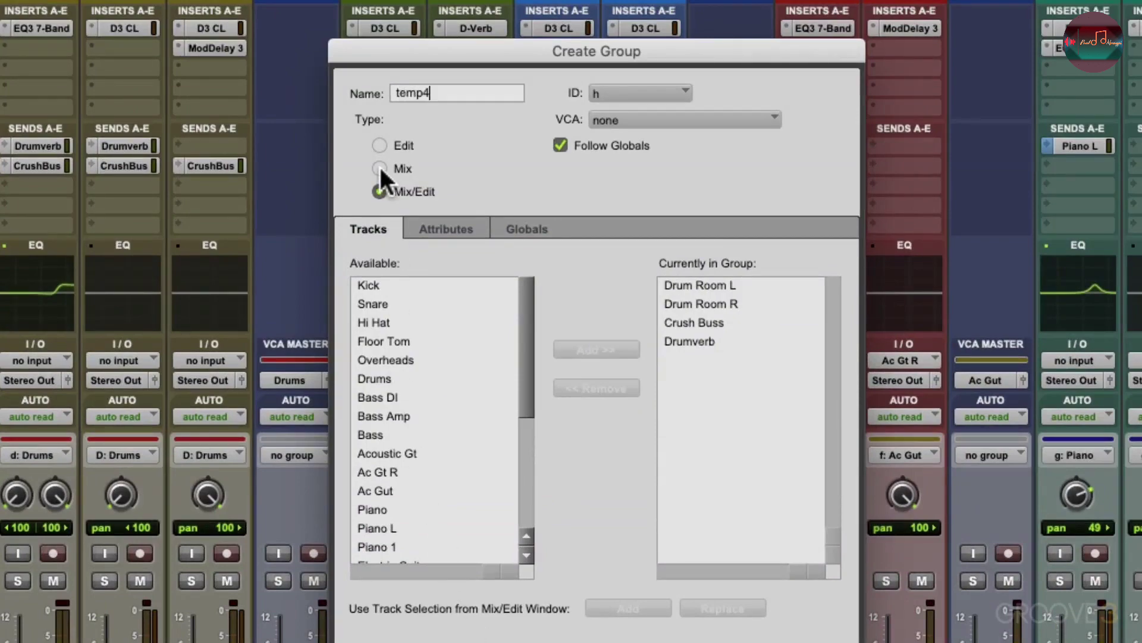
{"action": "key", "text": "Return"}
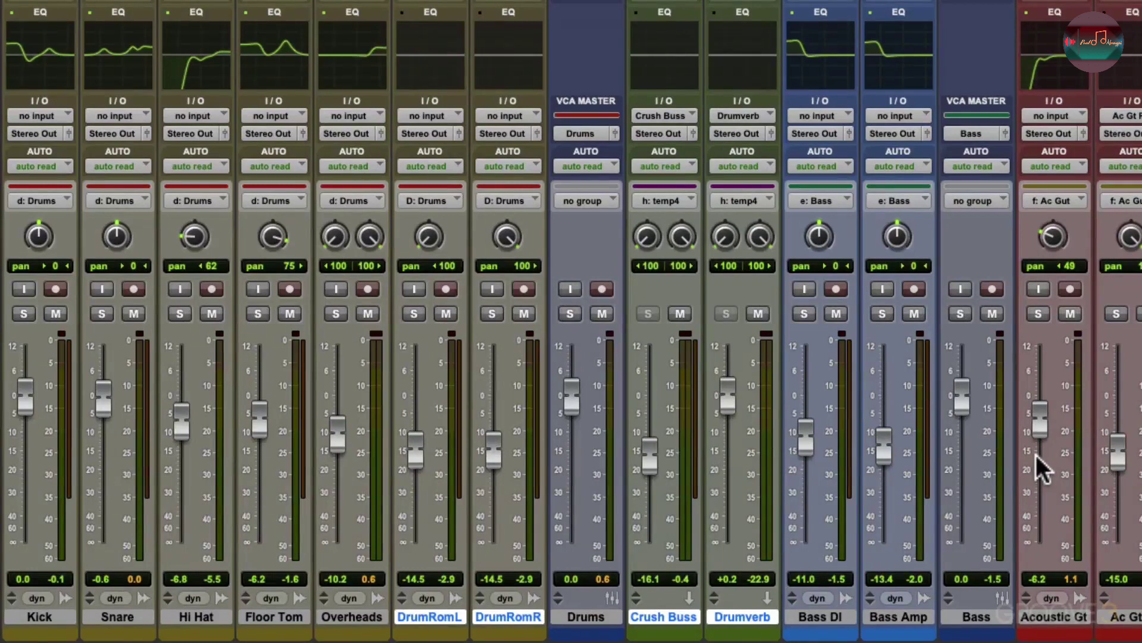
- Create one new VCA Master track with the default name
{"action": "key", "text": "ctrl+shift+n"}
{"action": "left_click", "coordinate": [483, 248]}
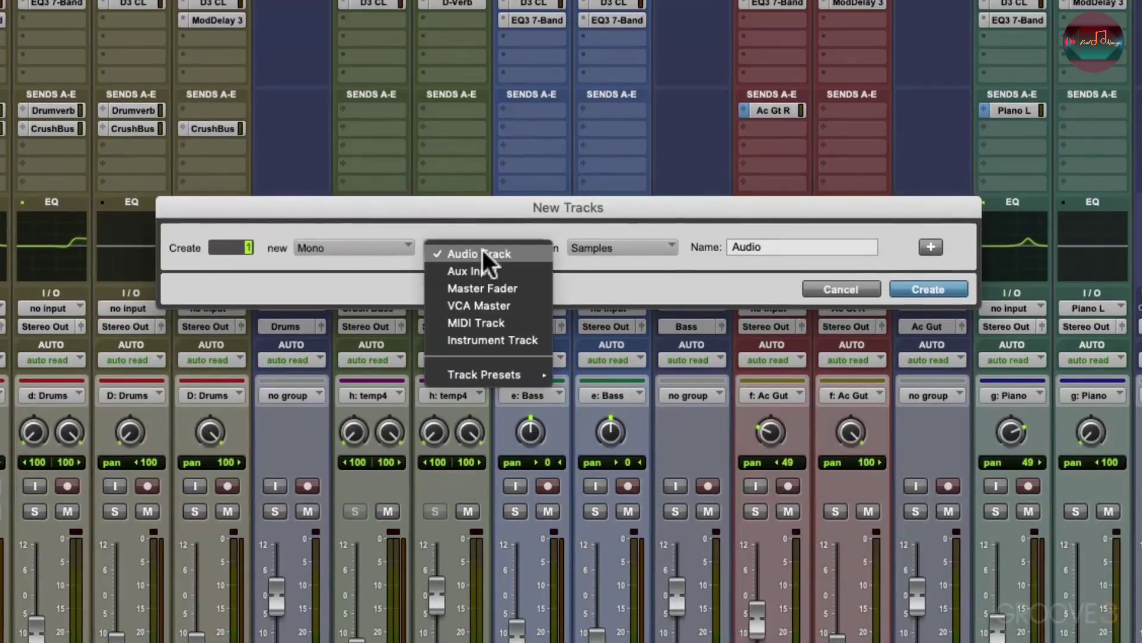
{"action": "left_click", "coordinate": [497, 306]}
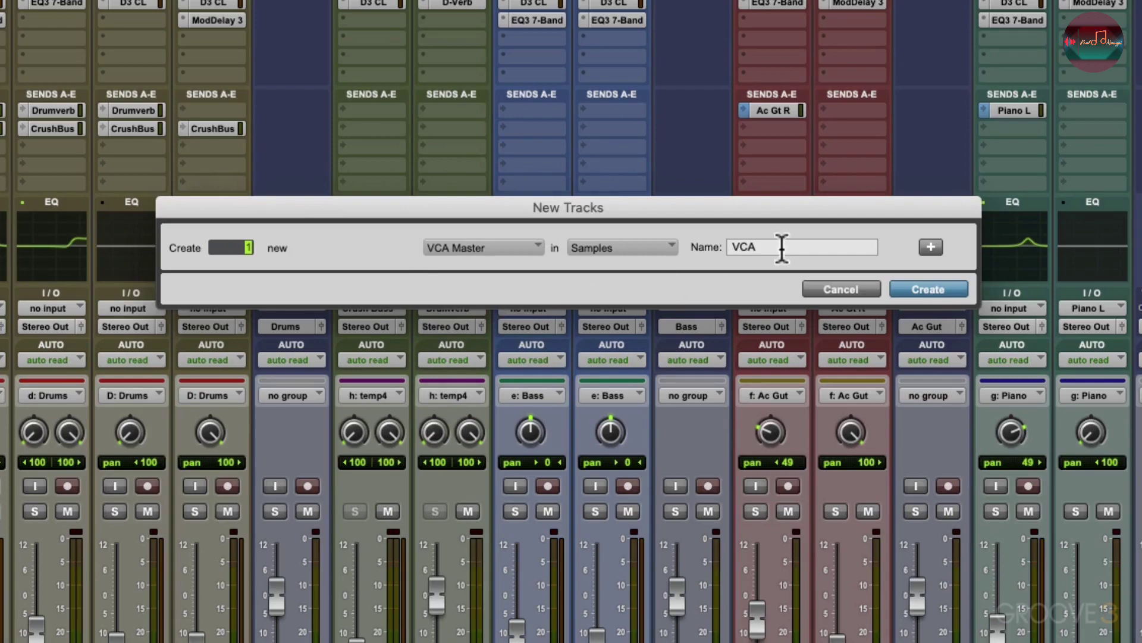
{"action": "left_click", "coordinate": [926, 285]}
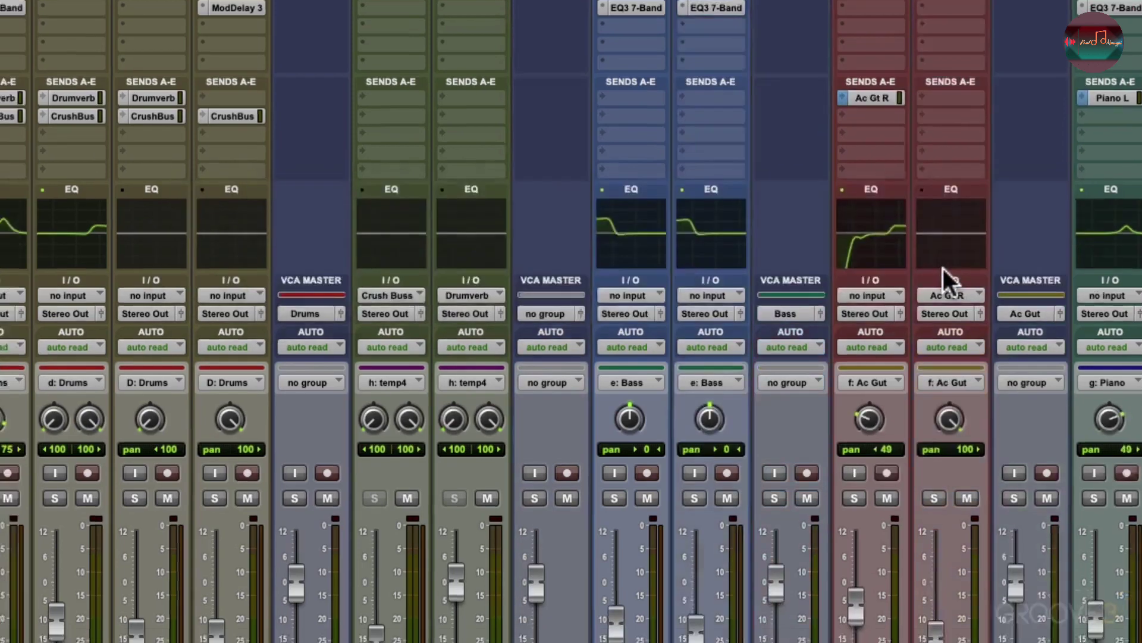
- Assign the new VCA master to the temp4 group and test its fader by lowering it to about -11.0 dB and resetting it to 0.0
{"action": "left_click", "coordinate": [814, 132]}
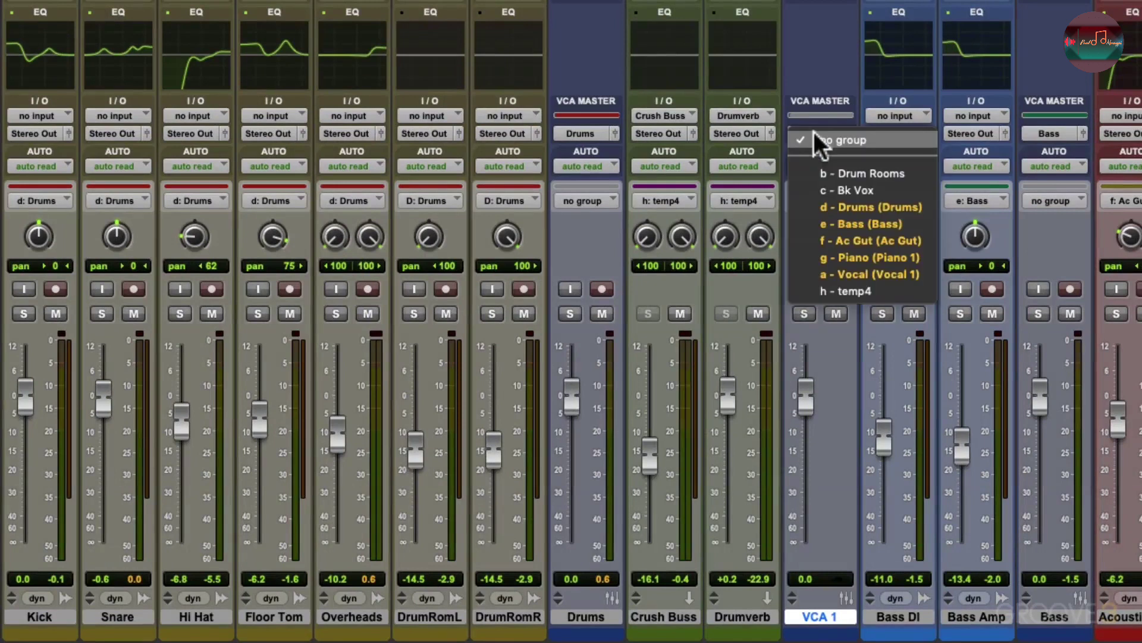
{"action": "left_click", "coordinate": [802, 291]}
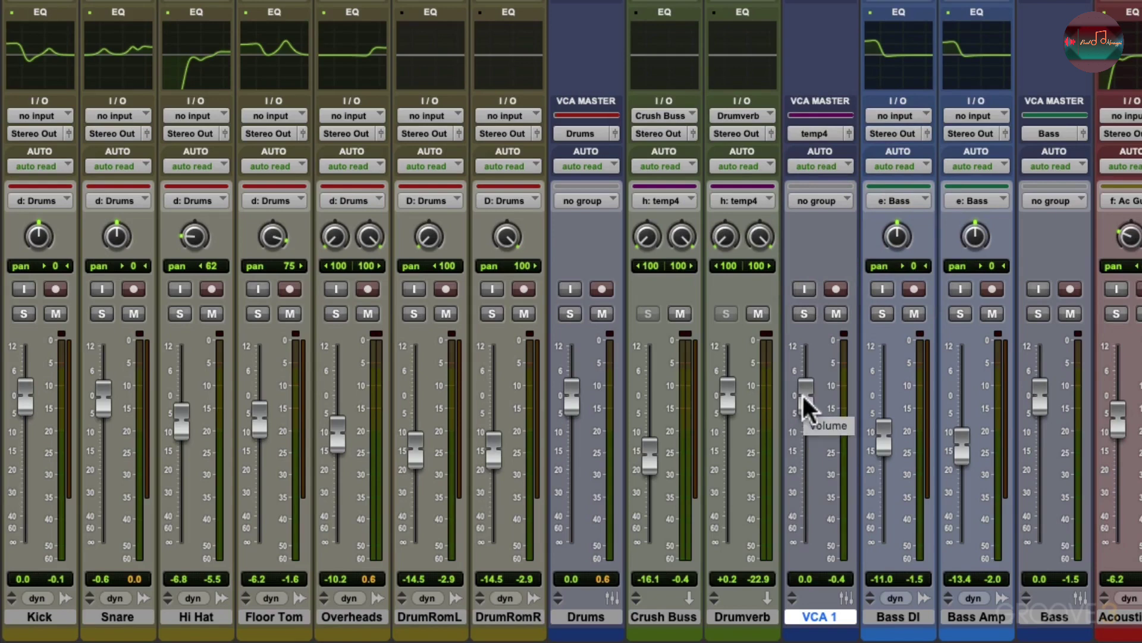
{"action": "left_click_drag", "start_coordinate": [802, 395], "coordinate": [801, 437]}
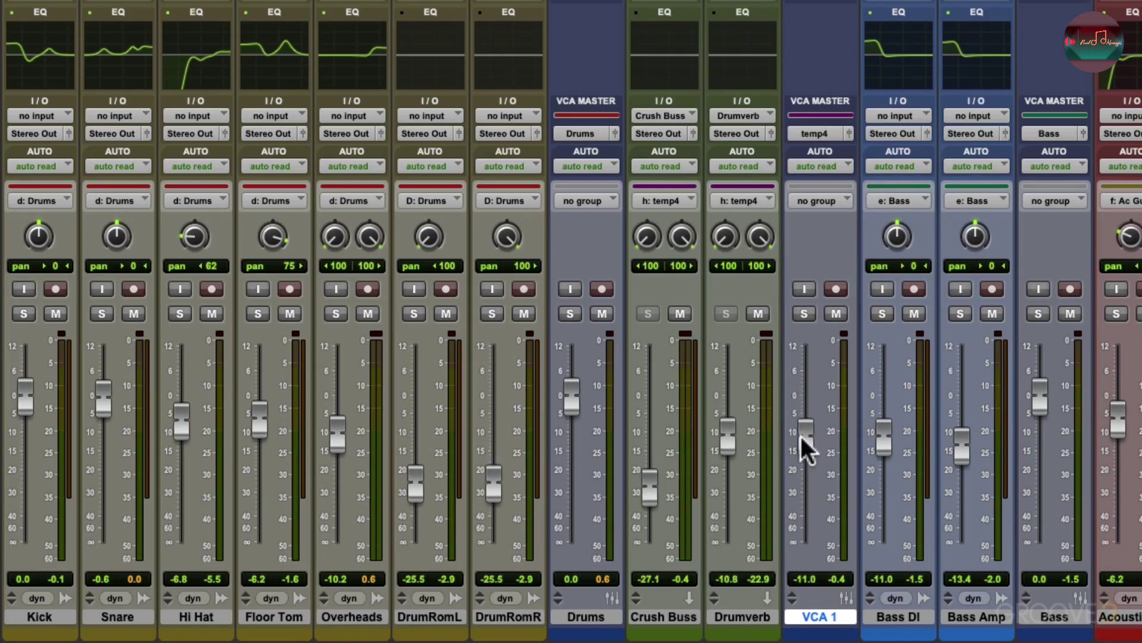
{"action": "left_click", "coordinate": [806, 433], "text": "alt"}
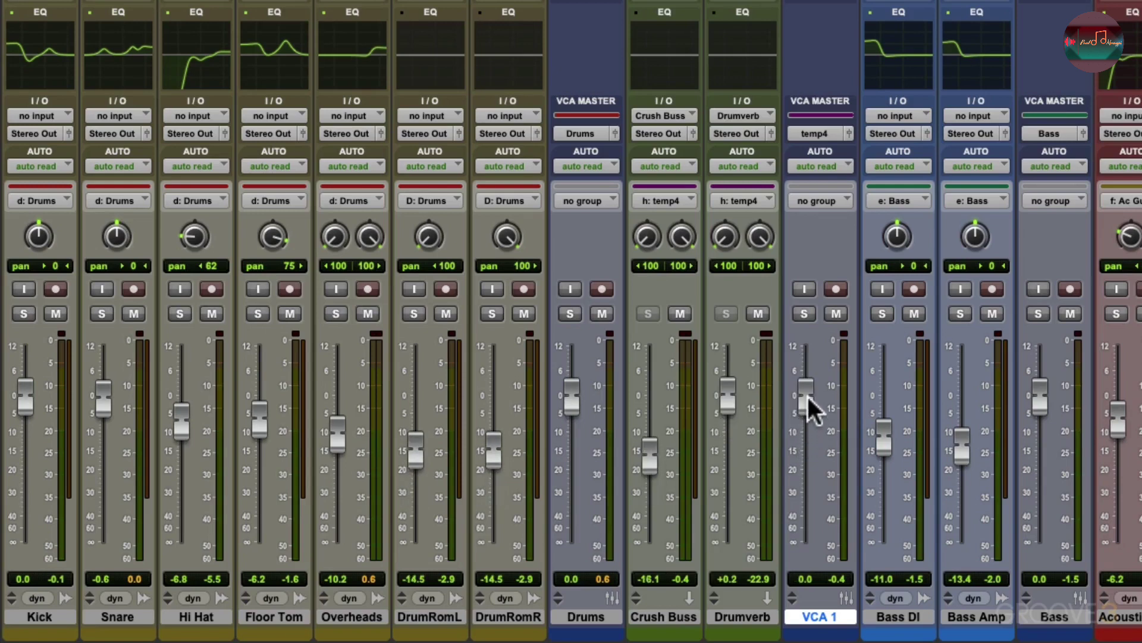
- Set VCA 1 to touch automation, lower its fader to about -11.8 dB during playback, and reset it to the default level
{"action": "left_click", "coordinate": [825, 170]}
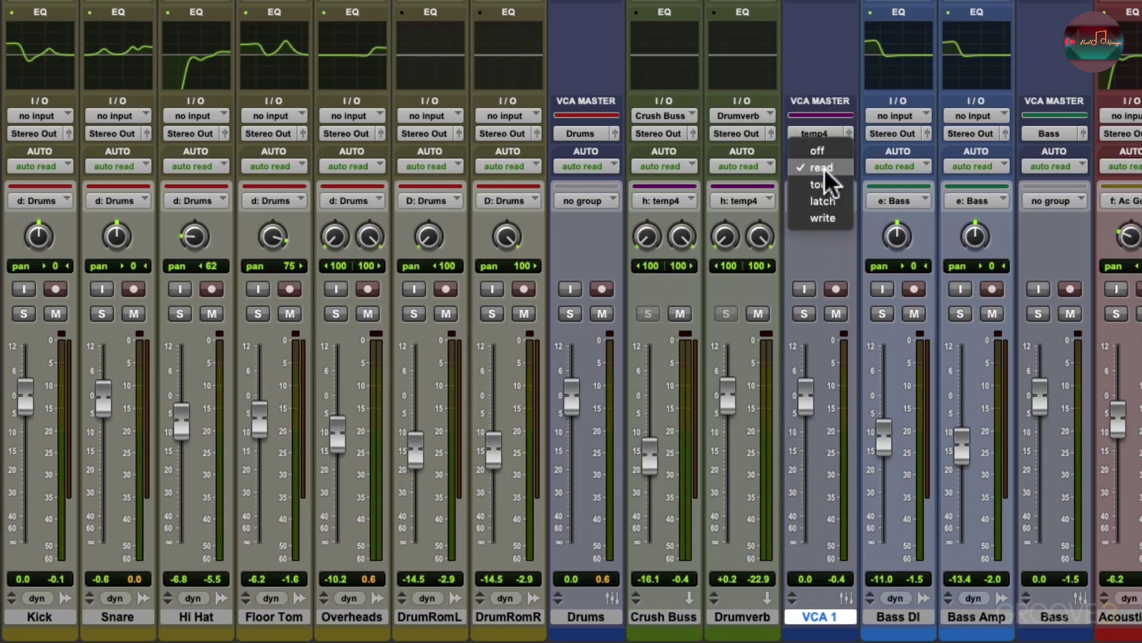
{"action": "left_click", "coordinate": [826, 179]}
{"action": "key", "text": "space"}
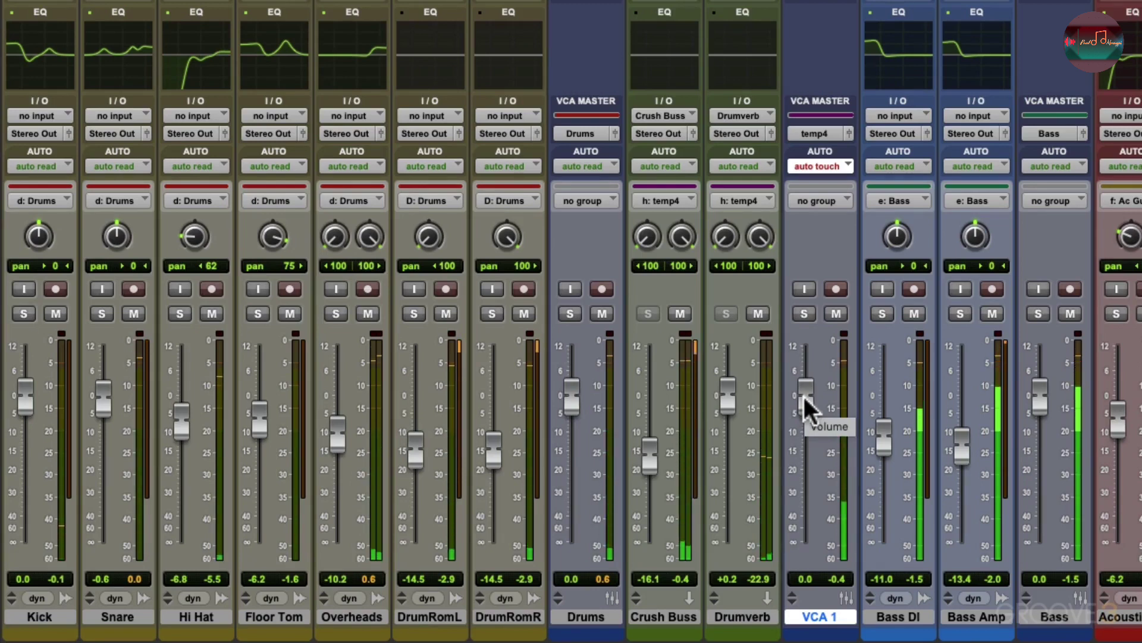
{"action": "left_click_drag", "start_coordinate": [804, 396], "coordinate": [804, 440]}
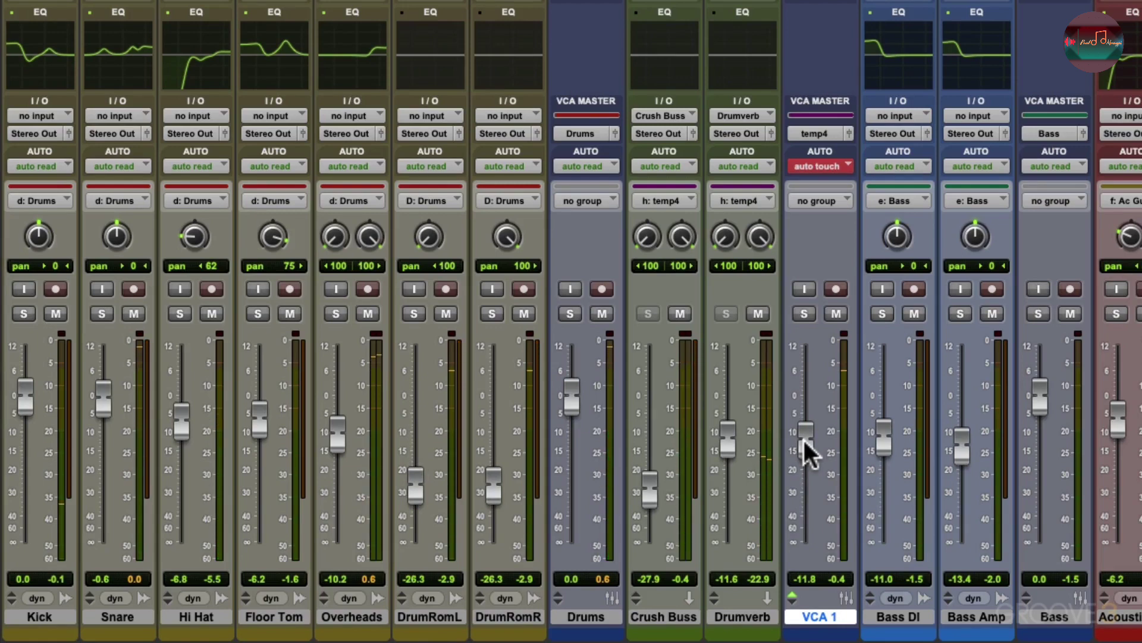
{"action": "left_click", "coordinate": [804, 441], "text": "alt"}
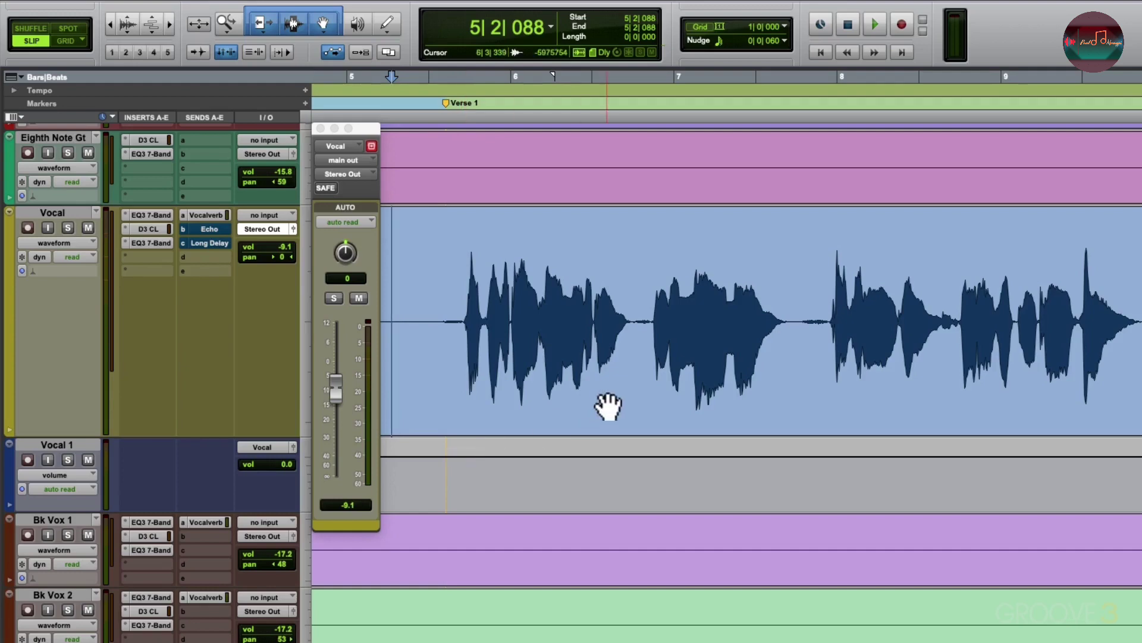
- During playback, insert the mono Dyn3 Compressor/Limiter in the Vocal track's fourth insert slot and close its plug-in window
{"action": "key", "text": "space"}
{"action": "left_click", "coordinate": [126, 254]}
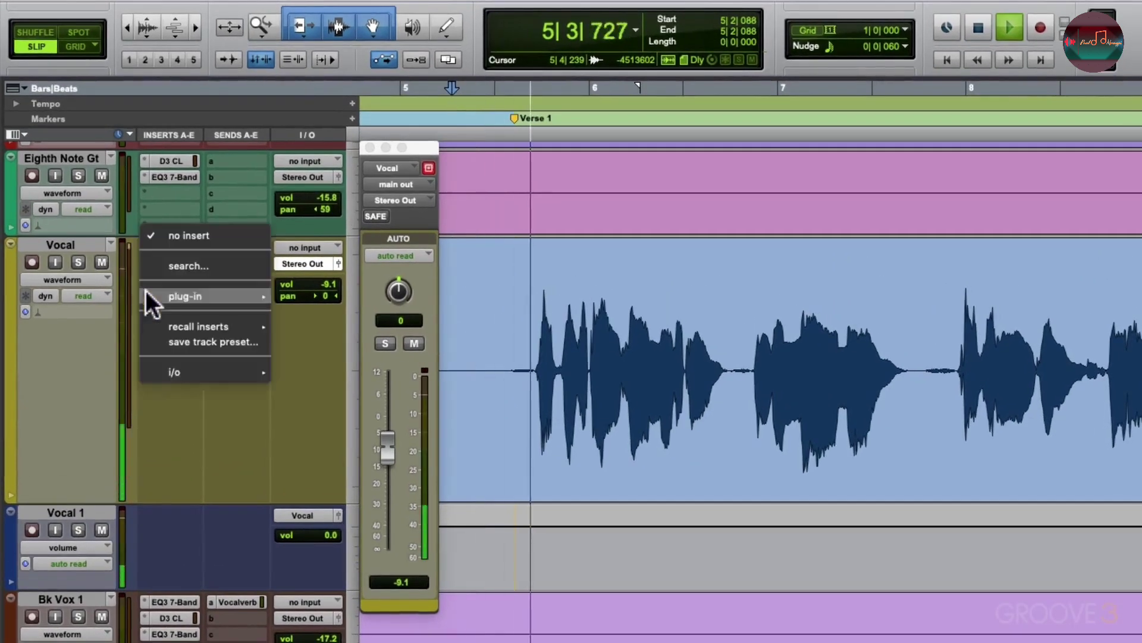
{"action": "mouse_move", "coordinate": [144, 254]}
{"action": "mouse_move", "coordinate": [309, 308]}
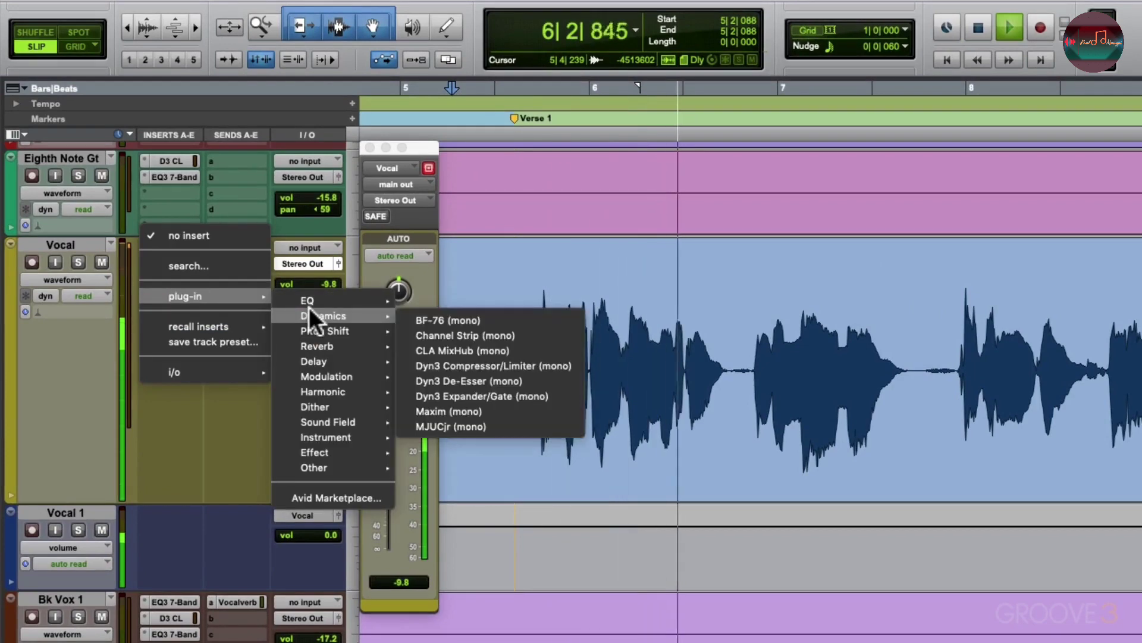
{"action": "left_click", "coordinate": [452, 366]}
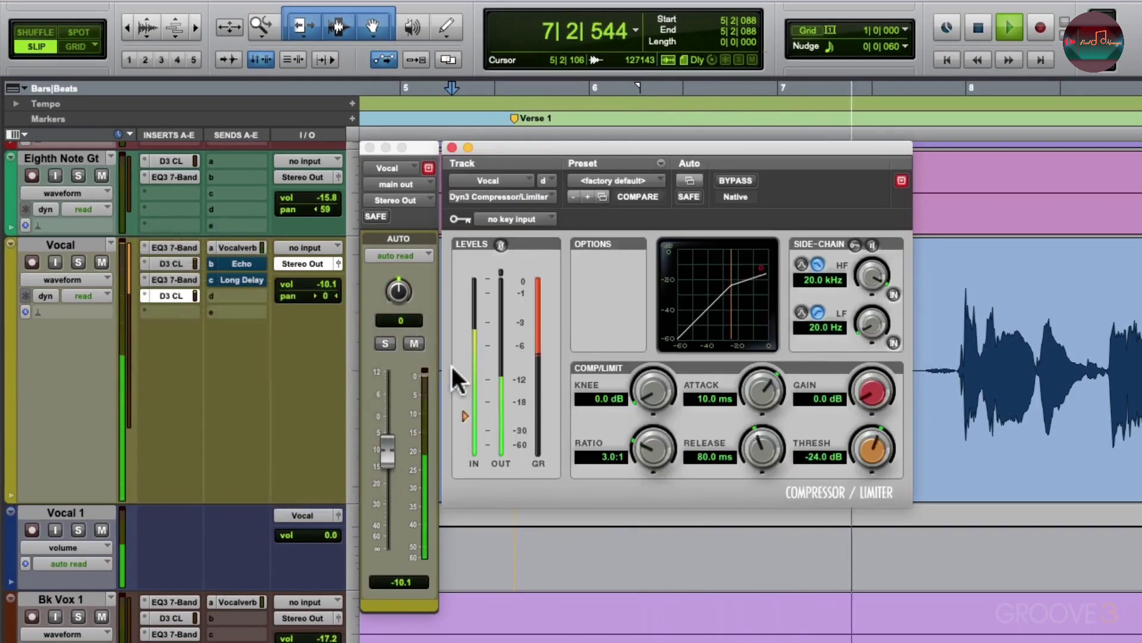
{"action": "left_click", "coordinate": [451, 147]}
- Remove the compressor from the Vocal track's fourth insert slot while the session plays, and stop playback
{"action": "left_click", "coordinate": [141, 294]}
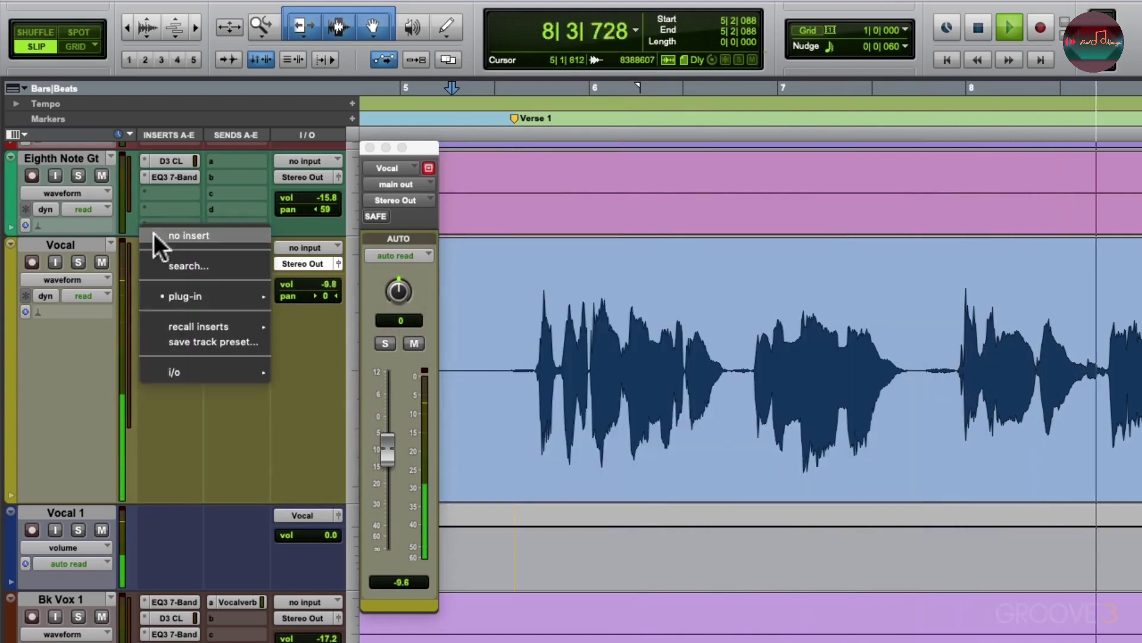
{"action": "left_click", "coordinate": [153, 232]}
{"action": "key", "text": "space"}
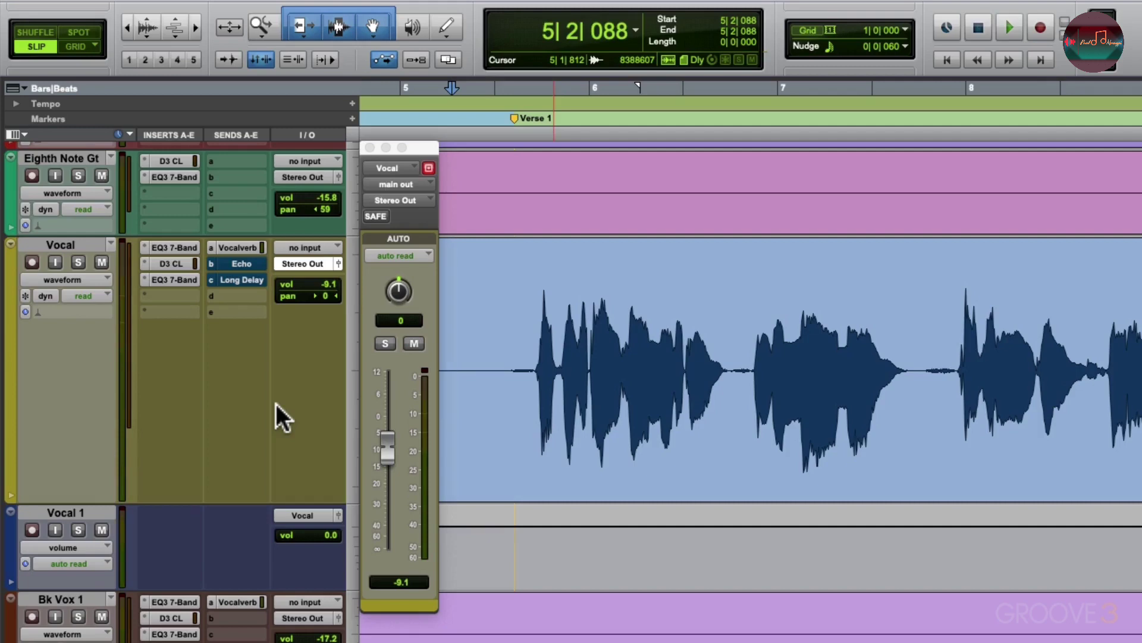
- Start playback, insert an EQ3 7-Band in the Vocal track's fourth insert slot, and close its plug-in window
{"action": "key", "text": "space"}
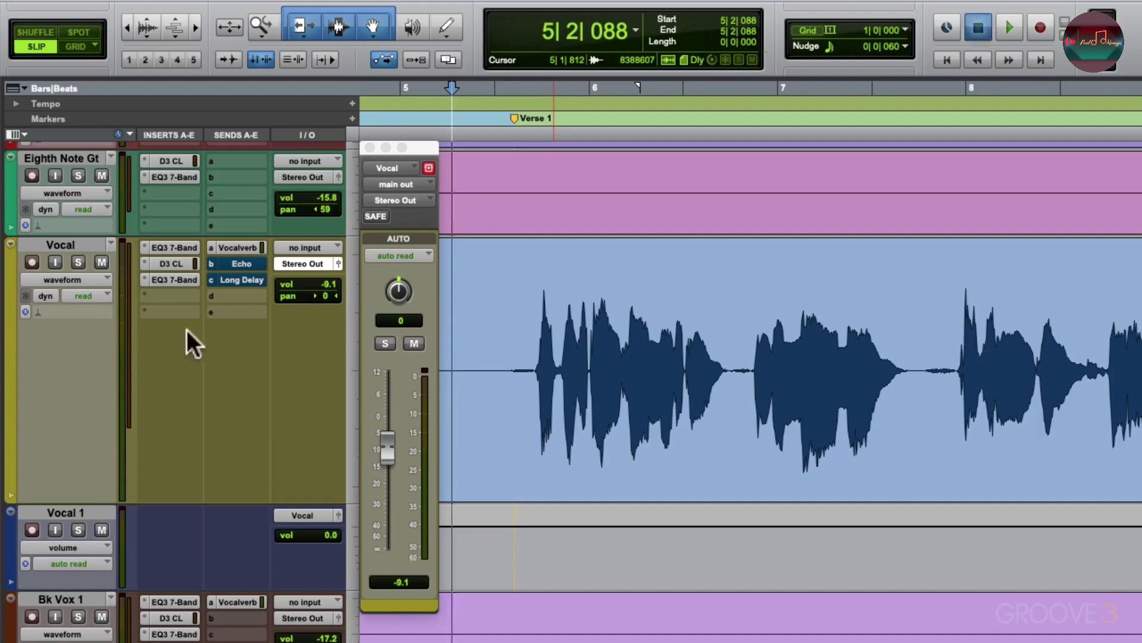
{"action": "left_click", "coordinate": [145, 297]}
{"action": "mouse_move", "coordinate": [163, 296]}
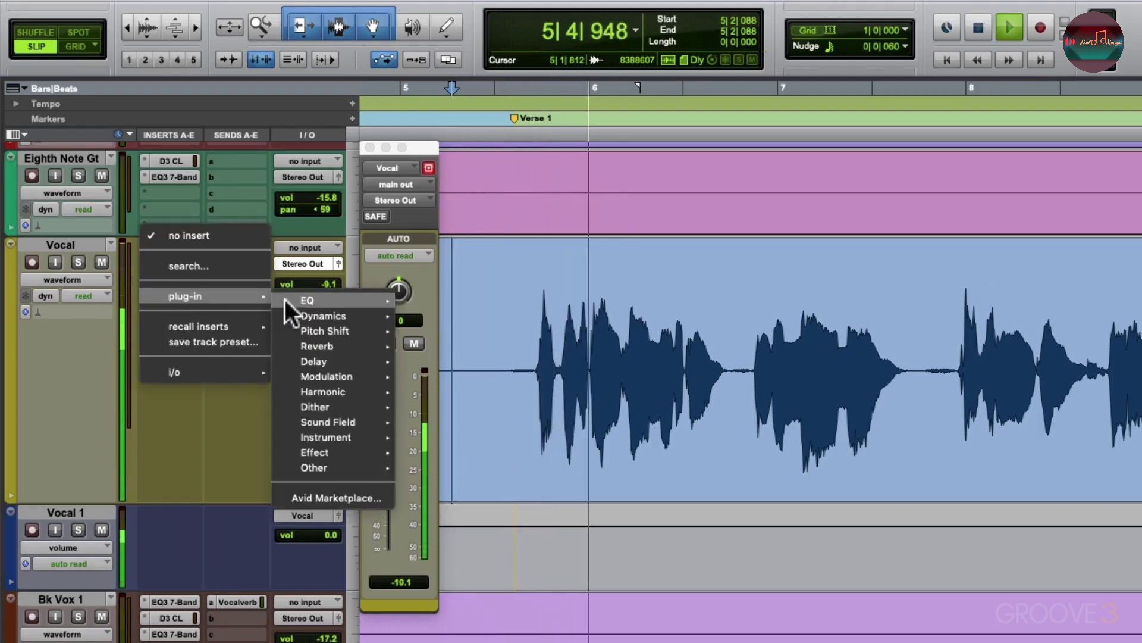
{"action": "mouse_move", "coordinate": [287, 300]}
{"action": "left_click", "coordinate": [443, 346]}
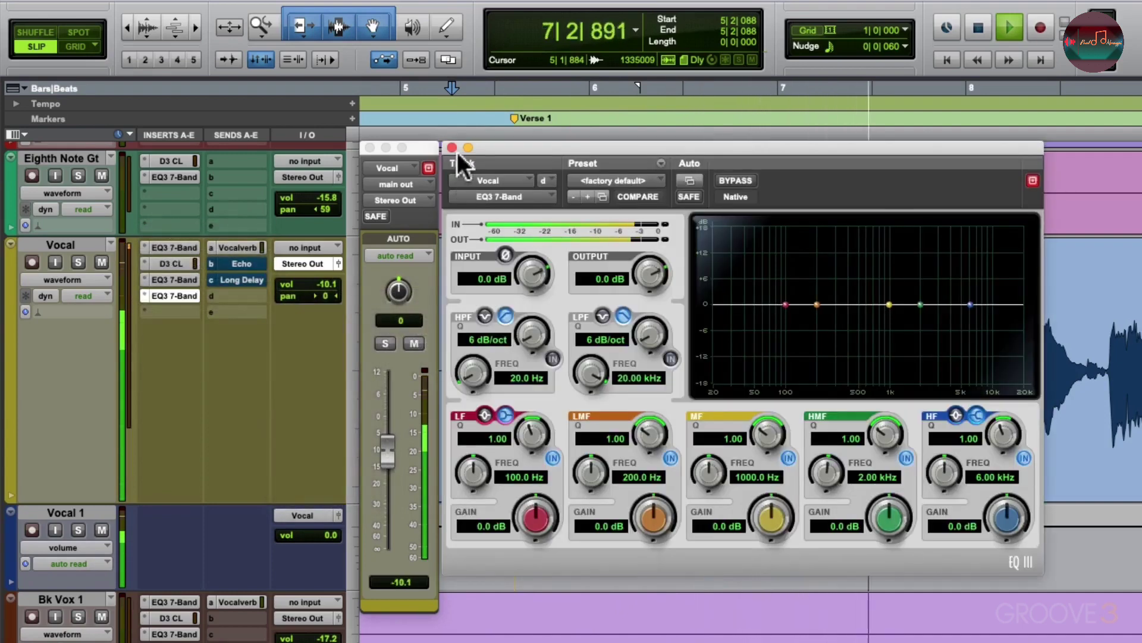
{"action": "left_click", "coordinate": [452, 148]}
- Clear the added EQ from the Vocal track's fourth insert slot during playback, and stop the transport
{"action": "left_click", "coordinate": [143, 295]}
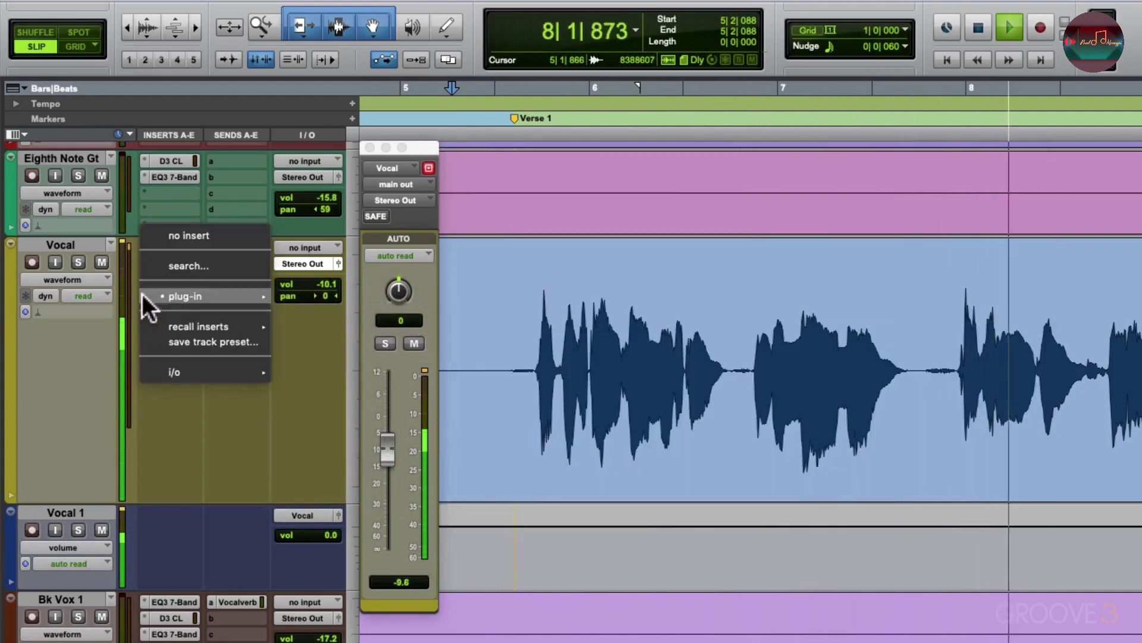
{"action": "left_click", "coordinate": [155, 233]}
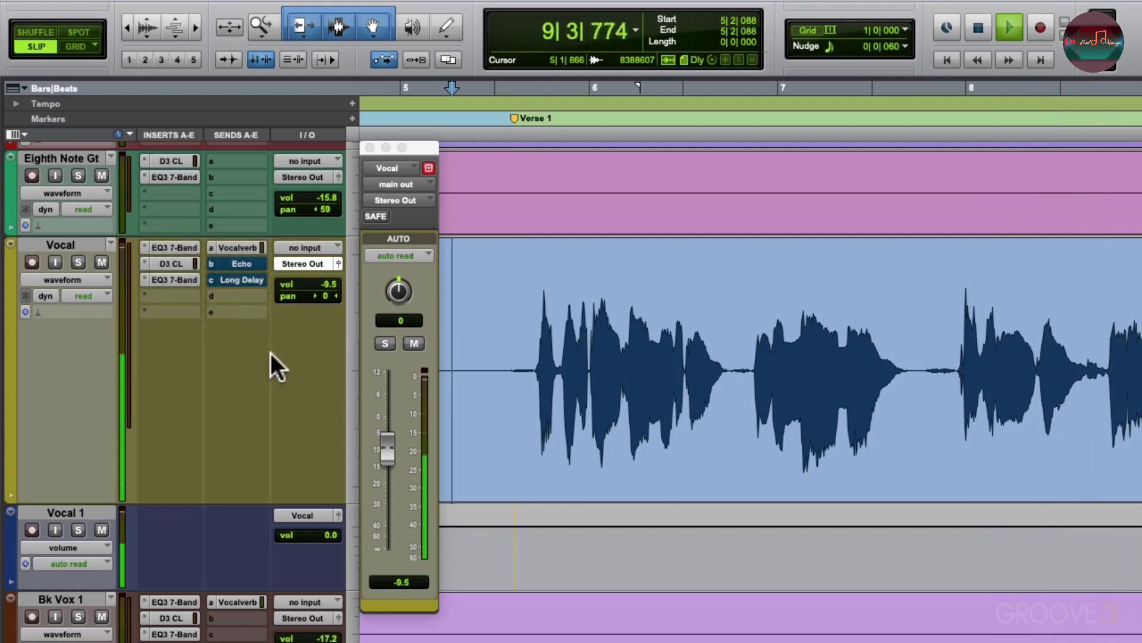
{"action": "key", "text": "space"}
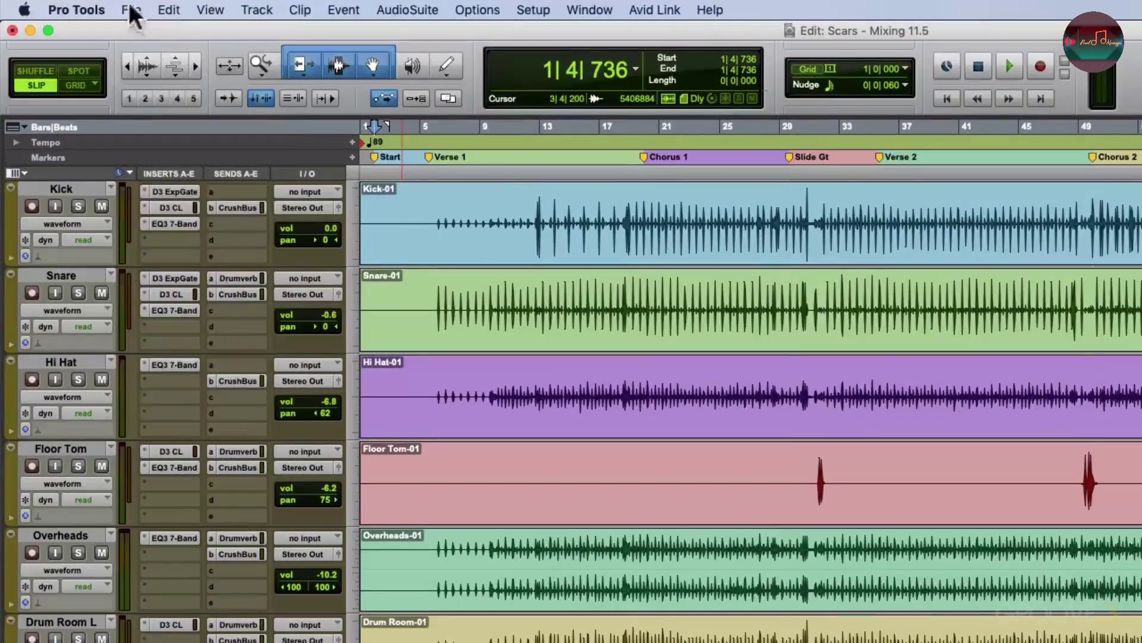
- Bounce the Stereo Out mix to disk offline as an interleaved 24-bit, 44.1 kHz WAV named Scars - Final Mix_1
{"action": "left_click", "coordinate": [131, 10]}
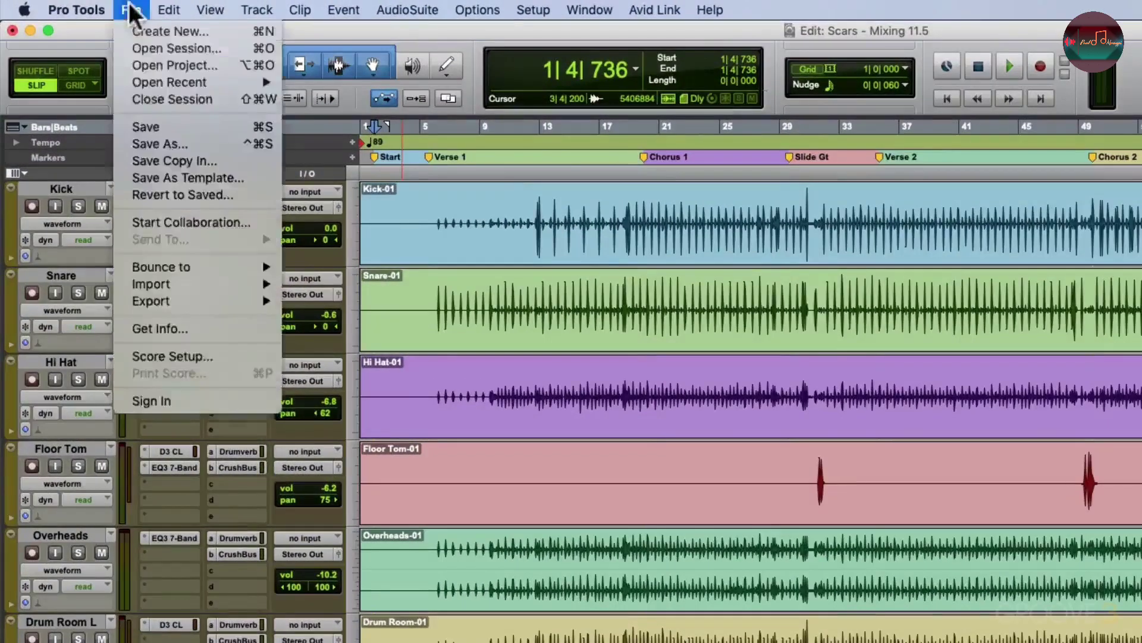
{"action": "mouse_move", "coordinate": [125, 269]}
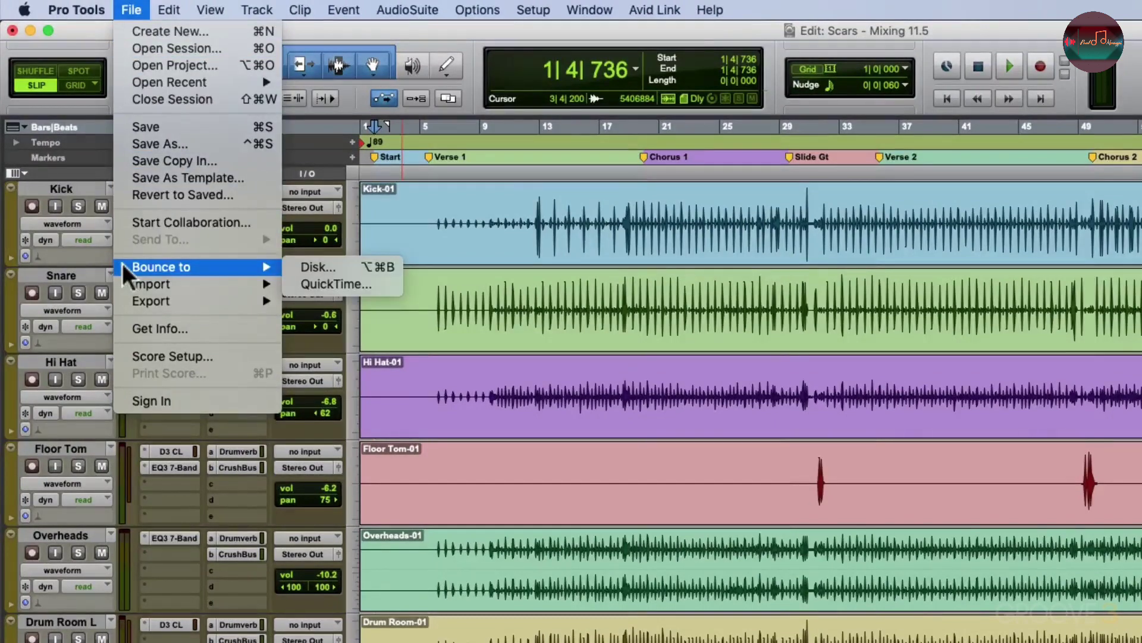
{"action": "left_click", "coordinate": [286, 266]}
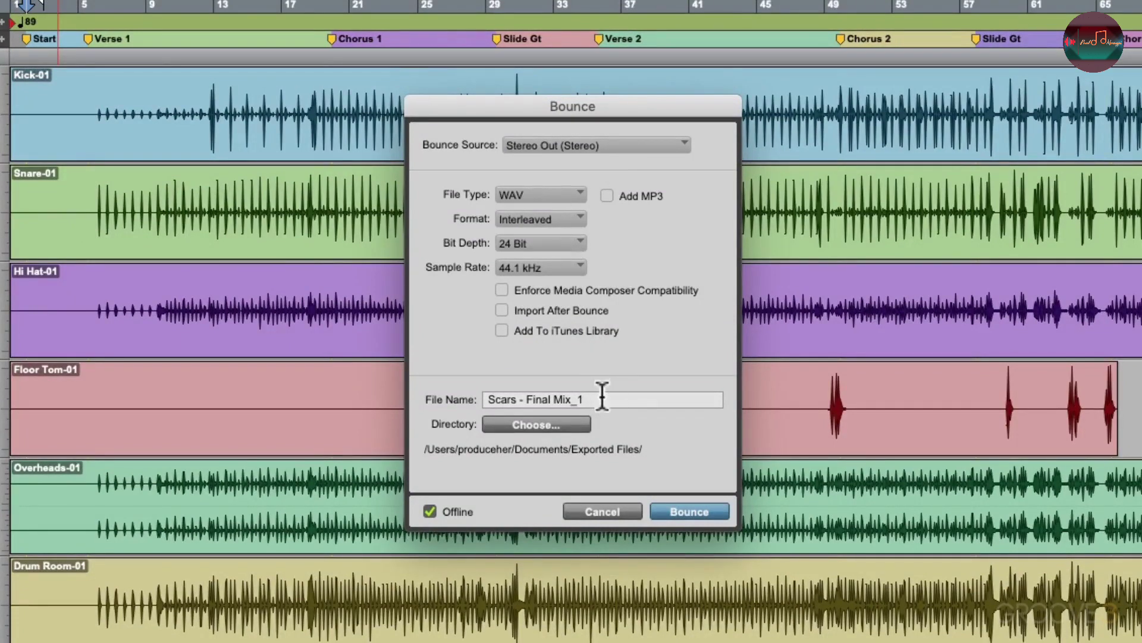
{"action": "left_click", "coordinate": [678, 512]}
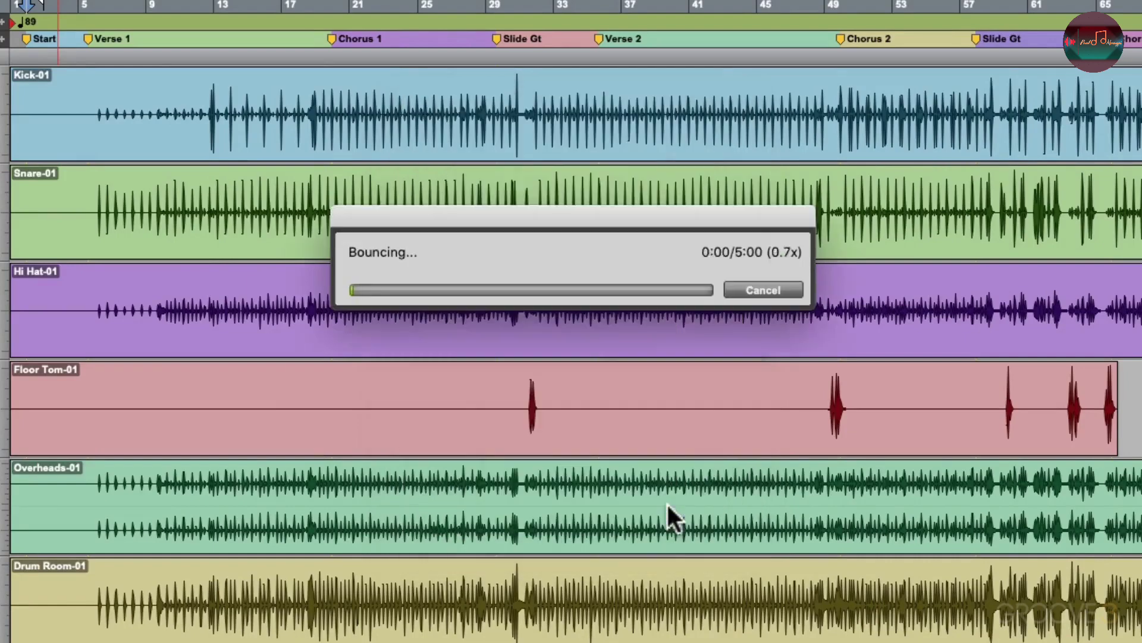